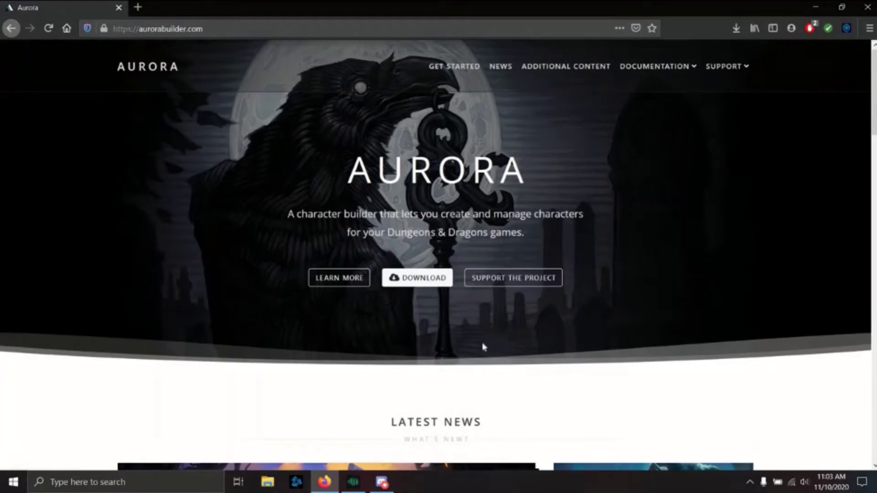
Step: Look through the latest news on the Aurora website's home page
scroll(483, 347, "down", 5)
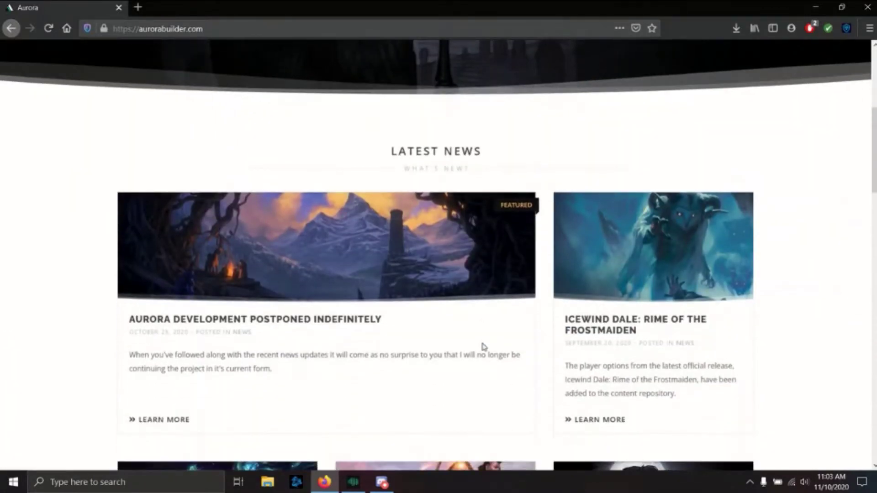
scroll(483, 347, "down", 4)
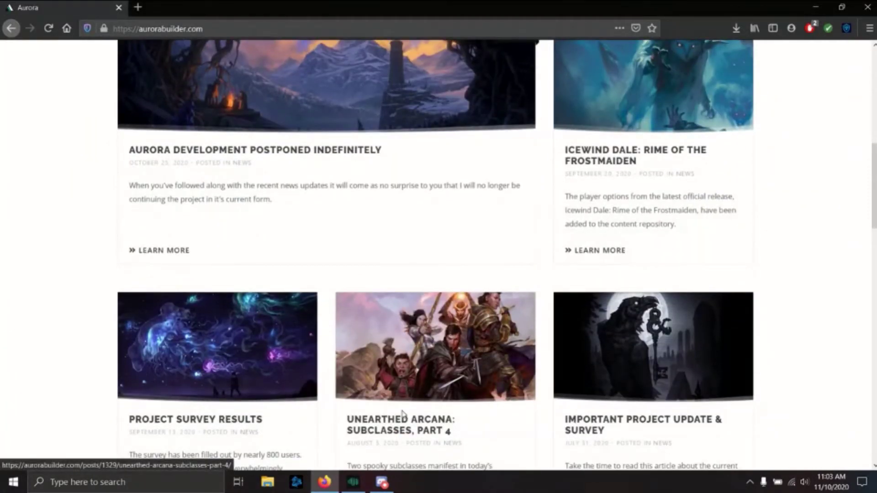
scroll(379, 292, "up", 10)
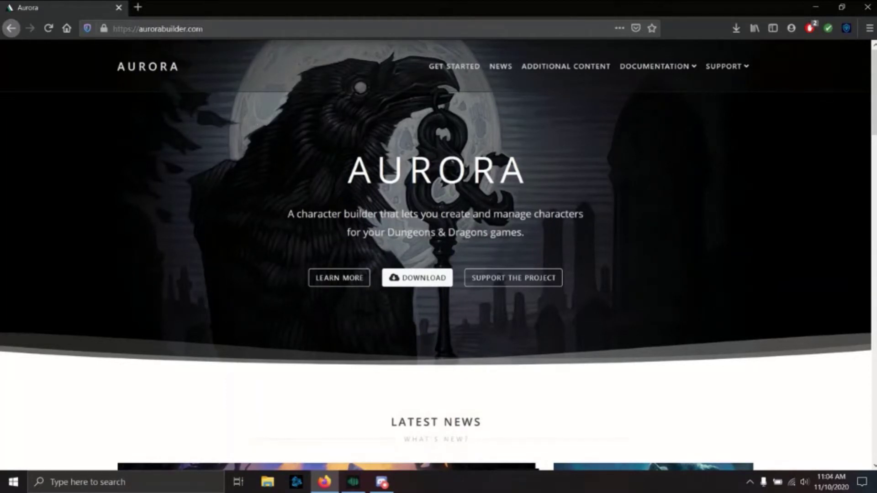
left_click(170, 29)
Step: Switch to the Aurora character builder and show its Additional Content page
left_click(357, 488)
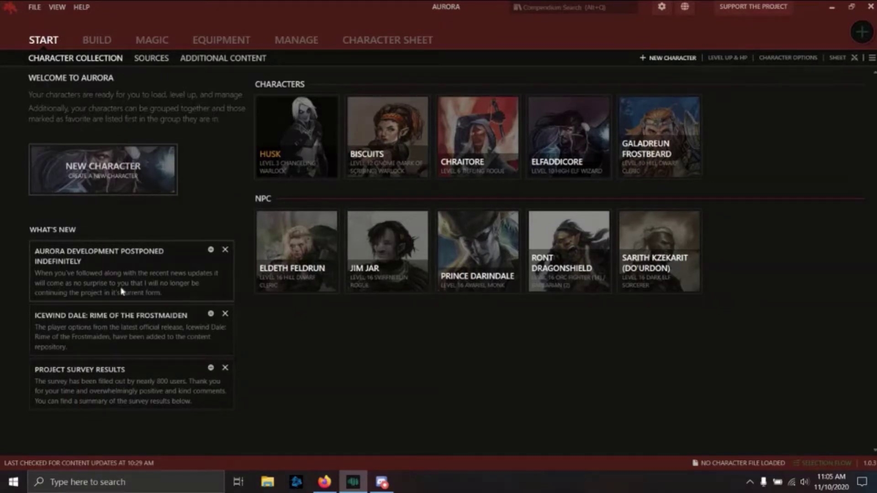
left_click(212, 64)
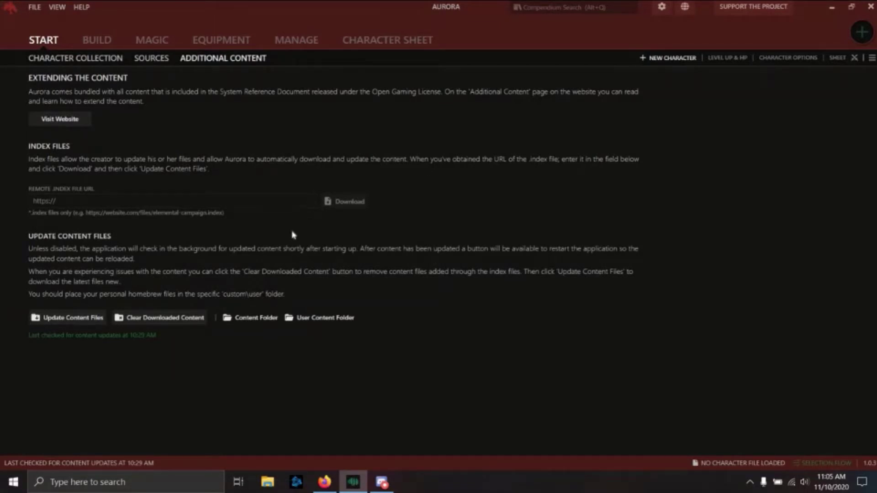
Step: Switch to Firefox and find the Content Repository index table on the Aurora website's Additional Content page
left_click(325, 483)
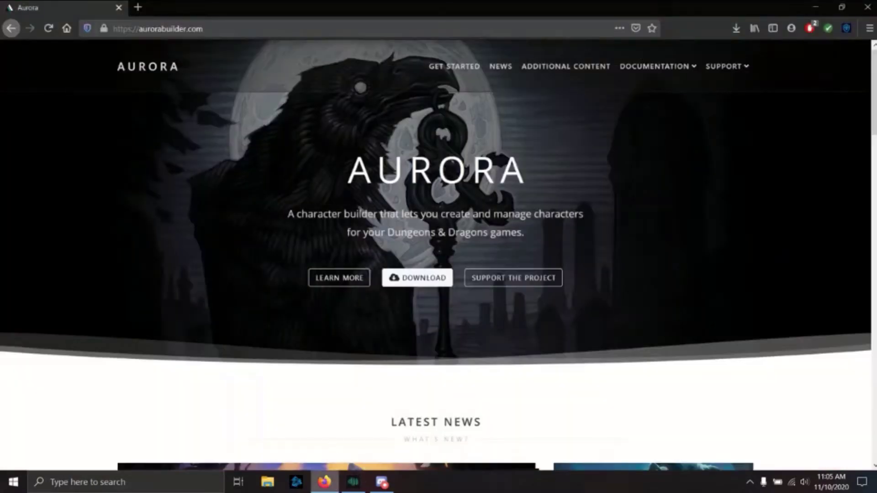
left_click(574, 68)
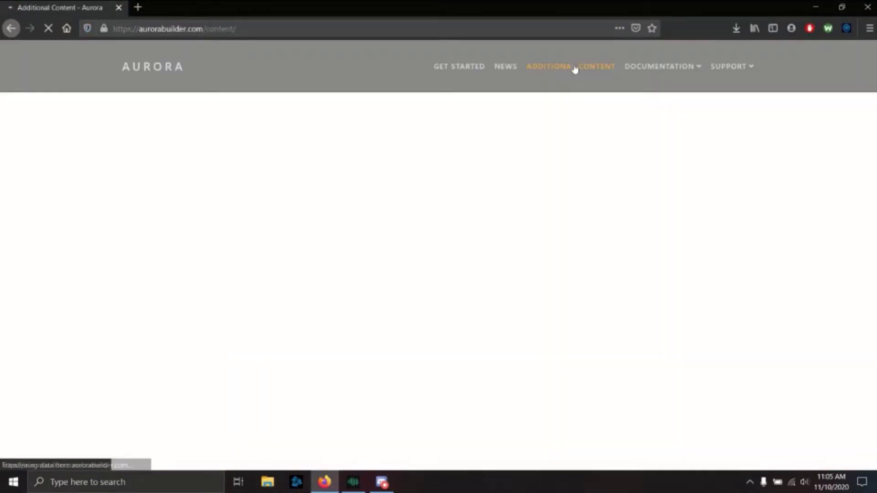
scroll(203, 246, "down", 6)
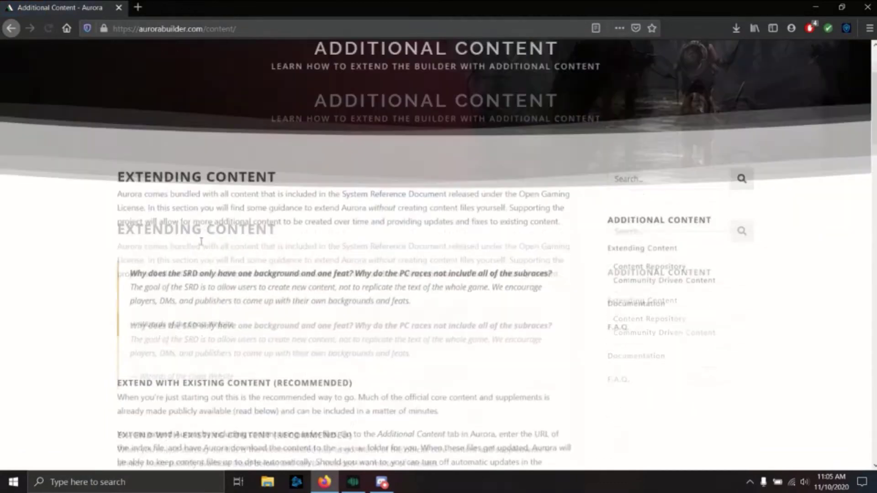
scroll(202, 246, "down", 5)
scroll(201, 246, "down", 4)
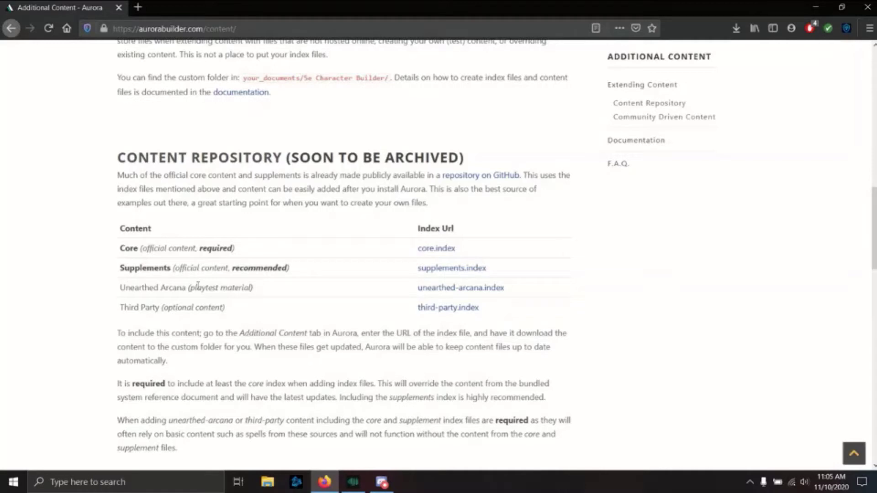
Step: Open the core.index link from the Content Repository table and copy its URL
left_click(449, 248)
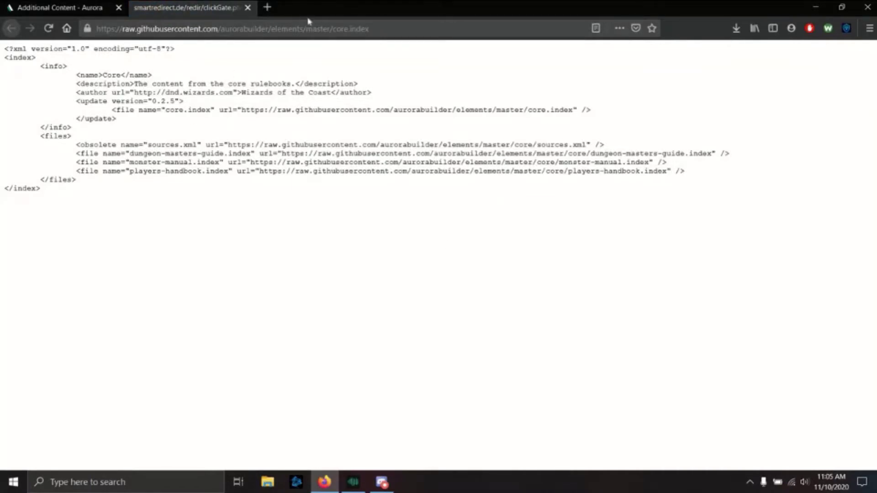
left_click(311, 29)
key("ctrl+c")
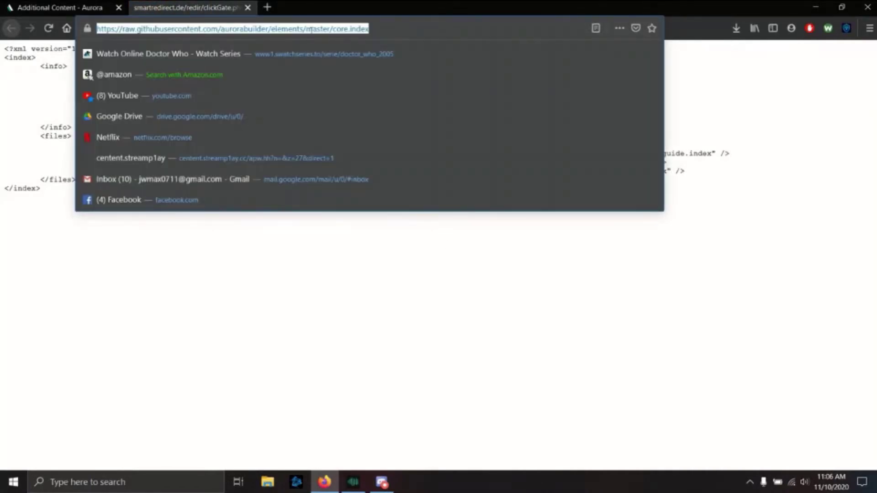
key("BackSpace")
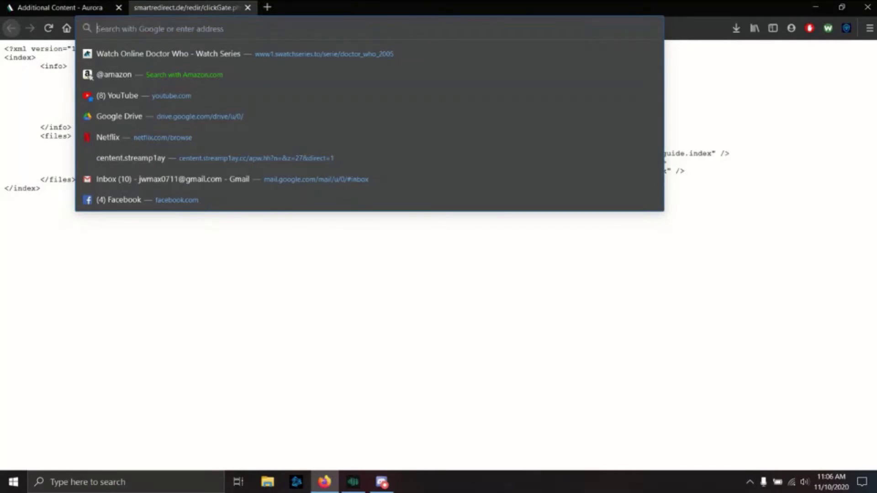
Step: In the Aurora builder, download the core.index file from its copied URL and update the content files
left_click(346, 480)
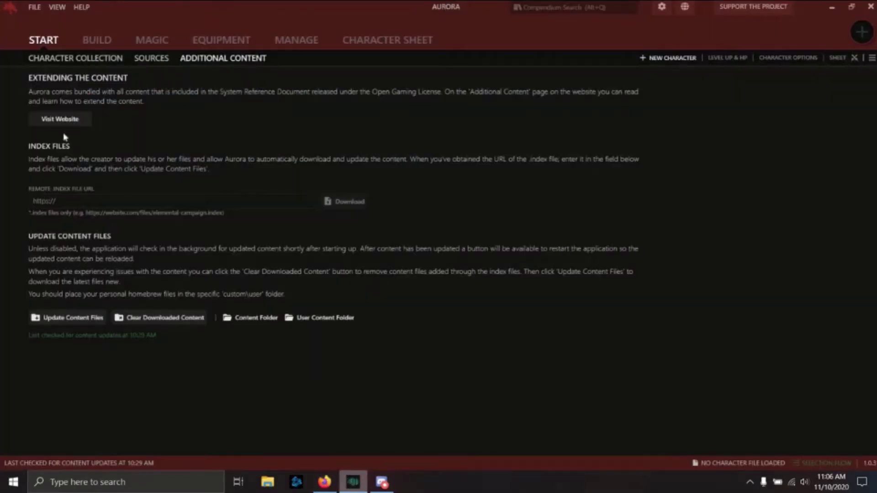
left_click(94, 201)
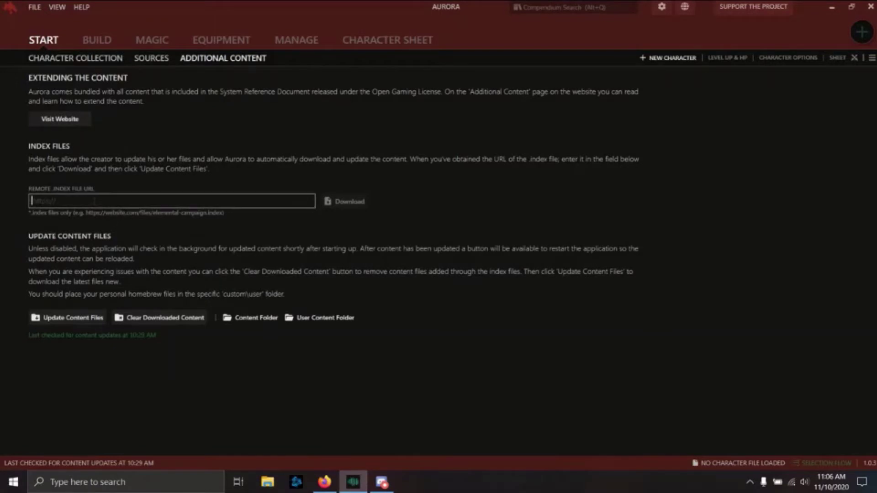
key("ctrl+v")
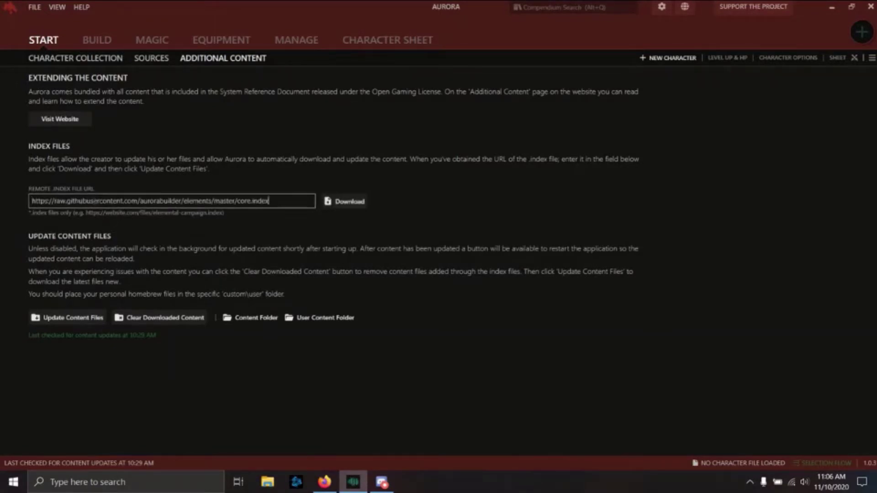
left_click(361, 202)
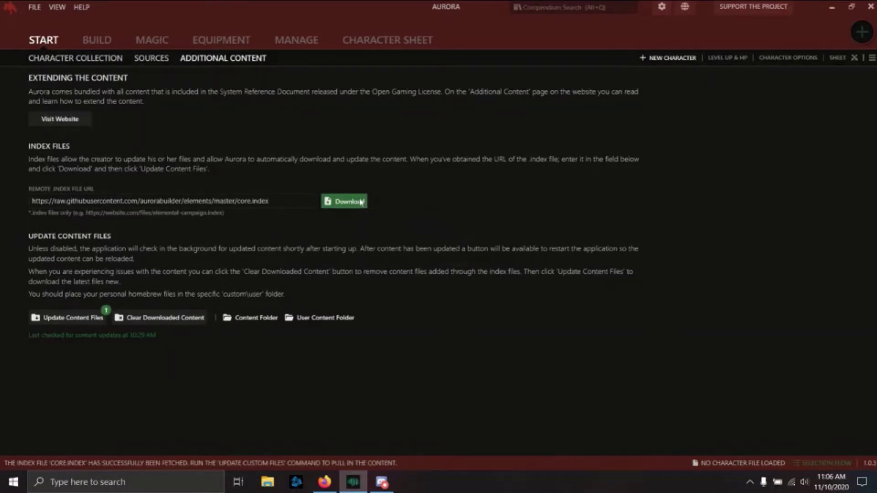
left_click(84, 324)
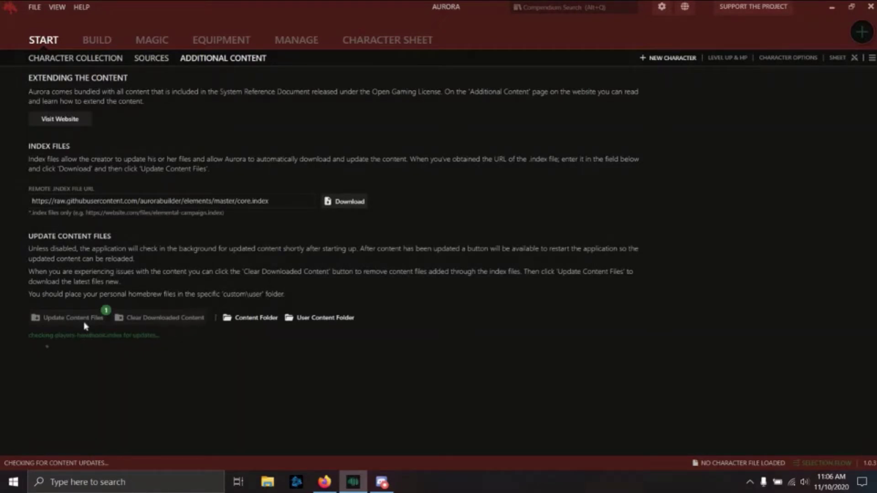
Step: Back in Firefox, close the core.index page, open the JMBrew.index file on raw.githubusercontent.com and copy its URL
left_click(316, 484)
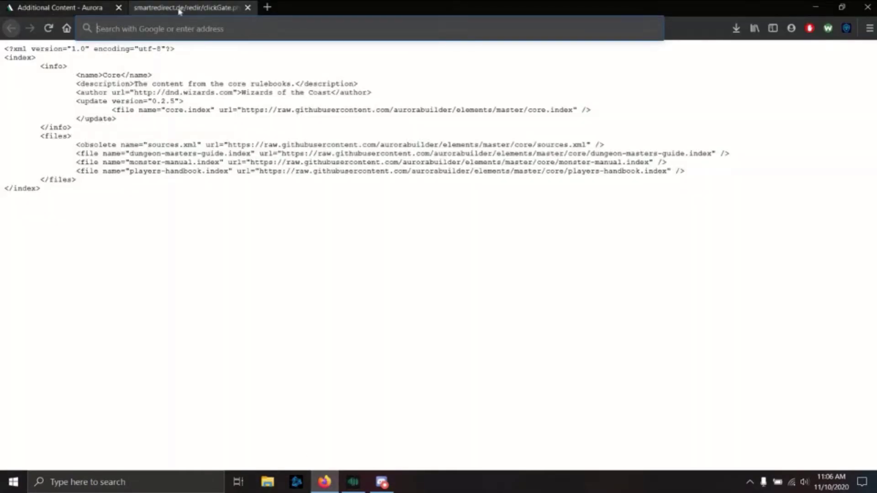
left_click(248, 7)
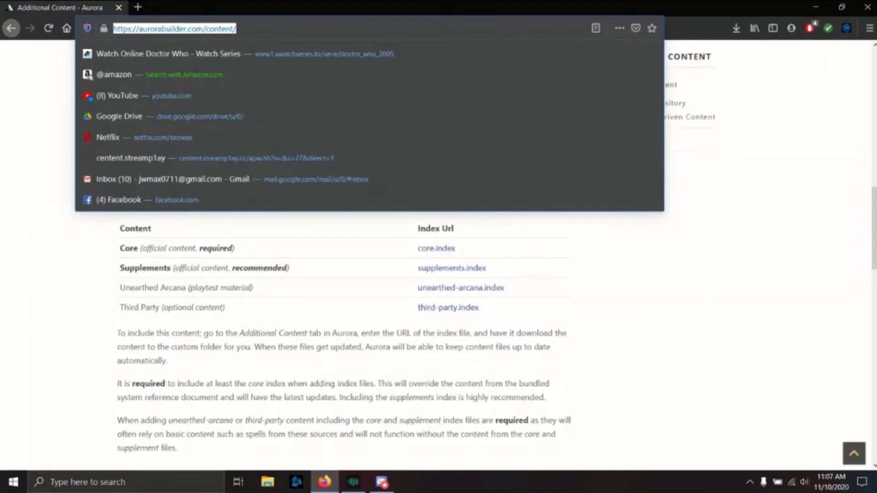
type("git")
key("Return")
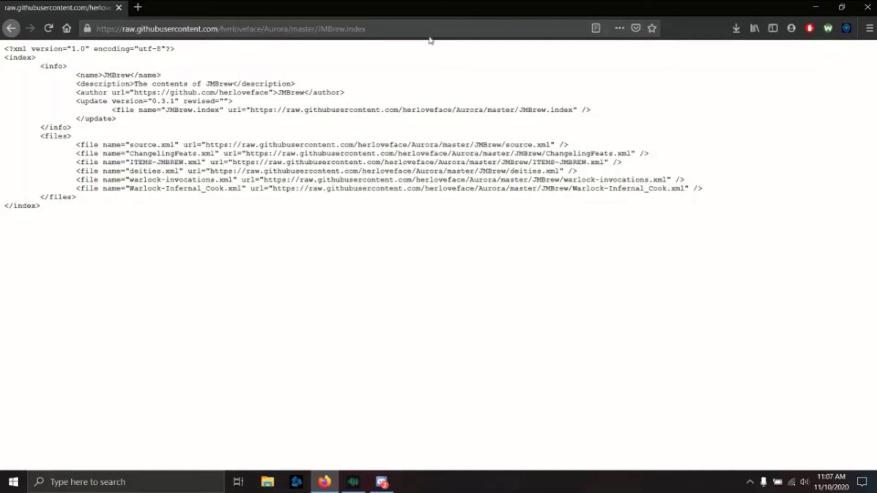
key("ctrl+l")
key("ctrl+c")
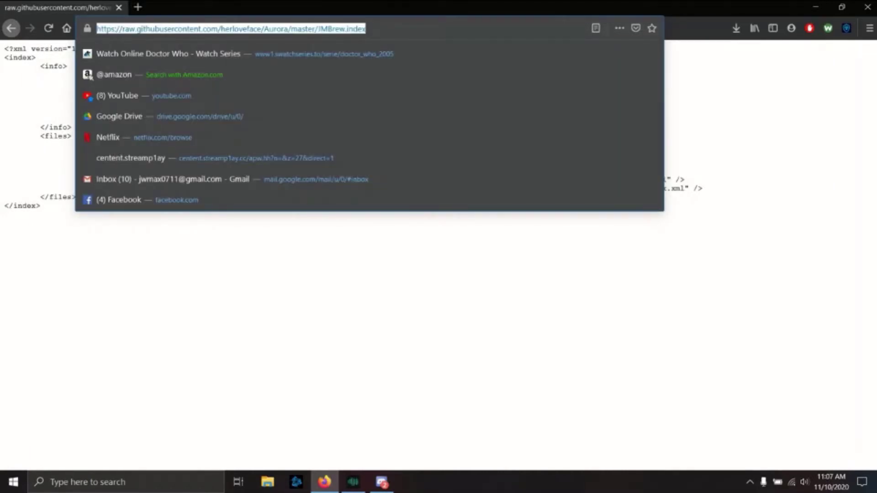
key("BackSpace")
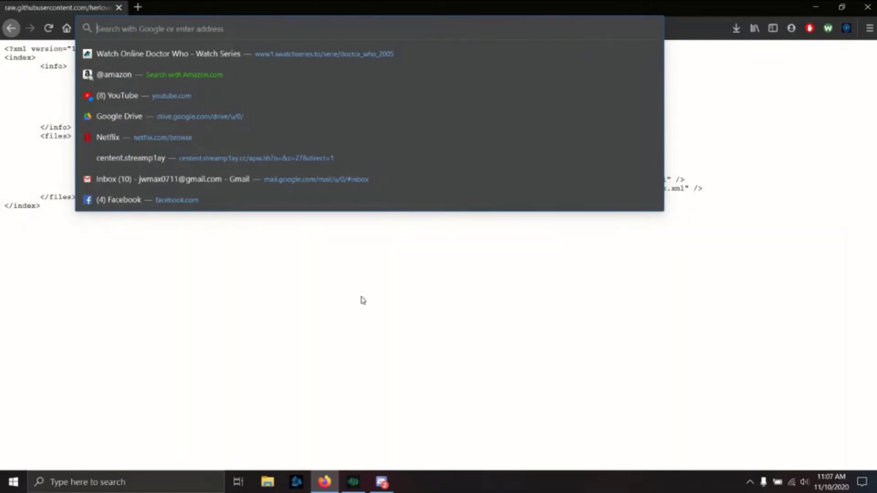
Step: In the Aurora builder, replace the remote index file URL with the JMBrew.index address and download it
left_click(354, 482)
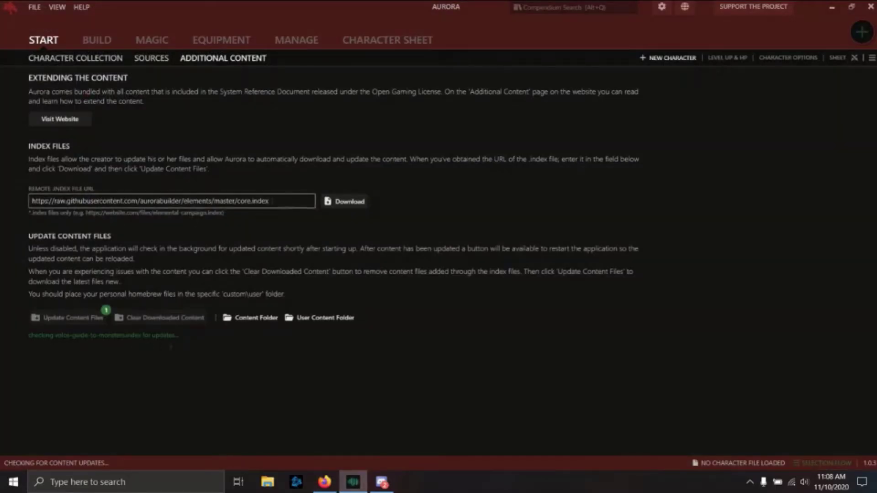
left_click_drag(274, 201, 30, 201)
key("ctrl+v")
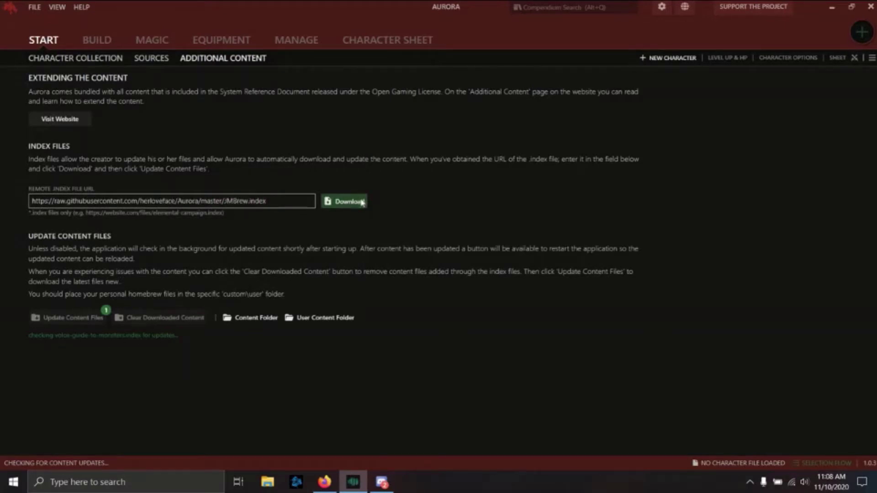
left_click(360, 202)
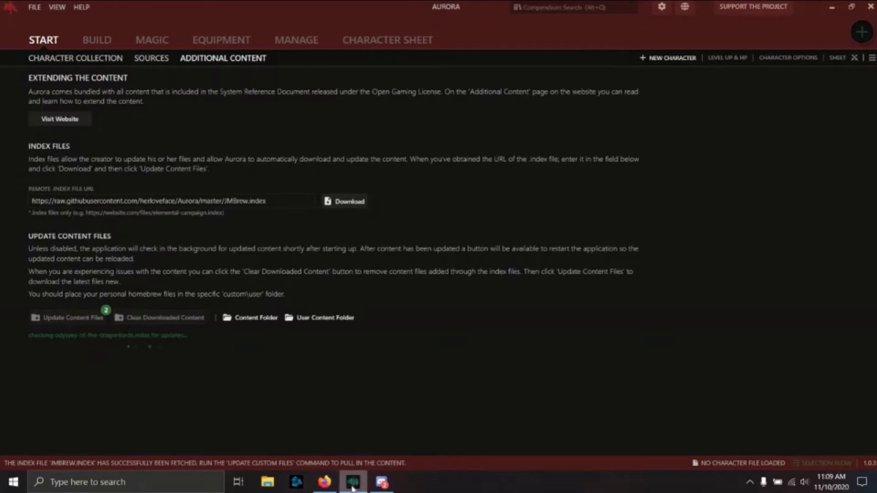
Step: Create a new level 1 character using the Standard Array (15, 14, 13, 12, 10, 8) for ability generation
mouse_move(352, 488)
left_click(61, 63)
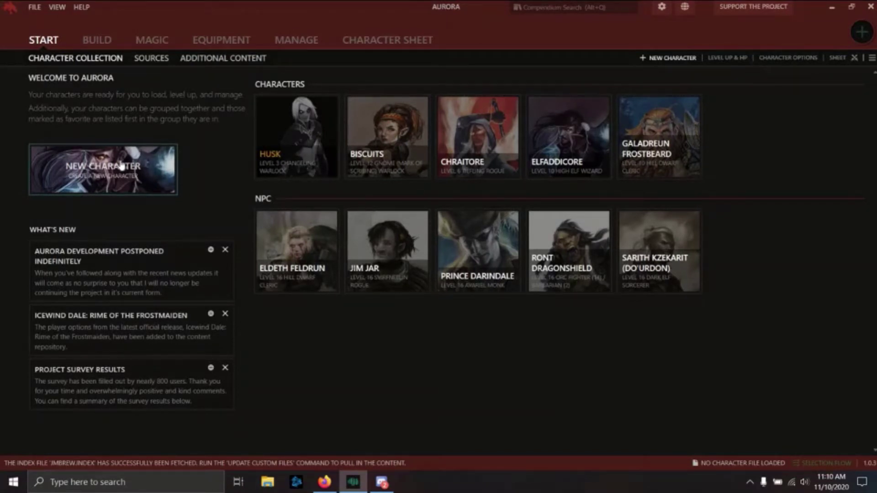
left_click(122, 167)
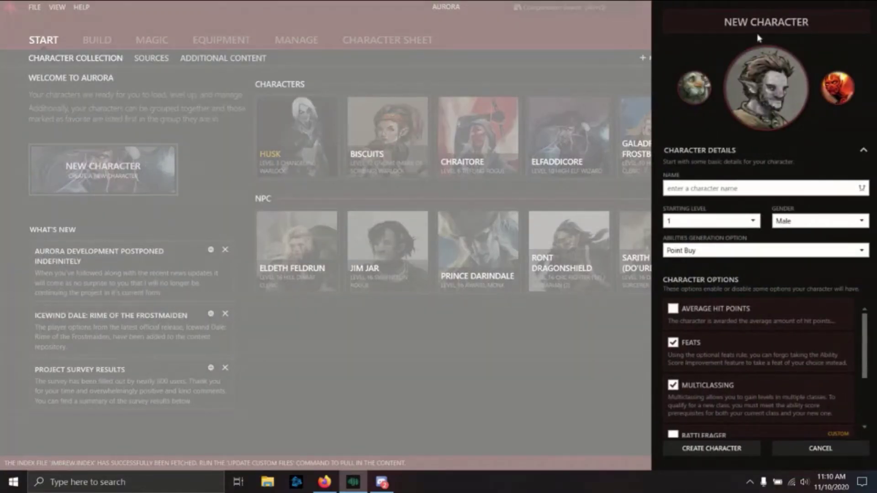
mouse_move(734, 101)
left_click(734, 254)
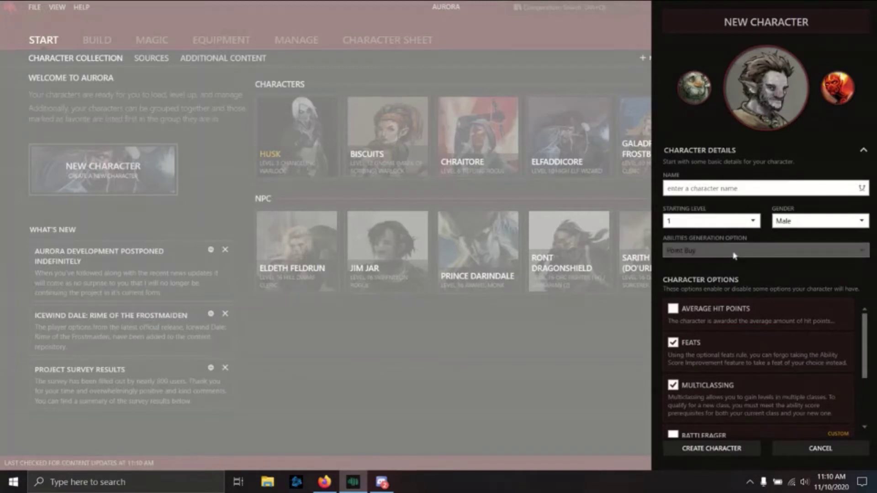
left_click(734, 254)
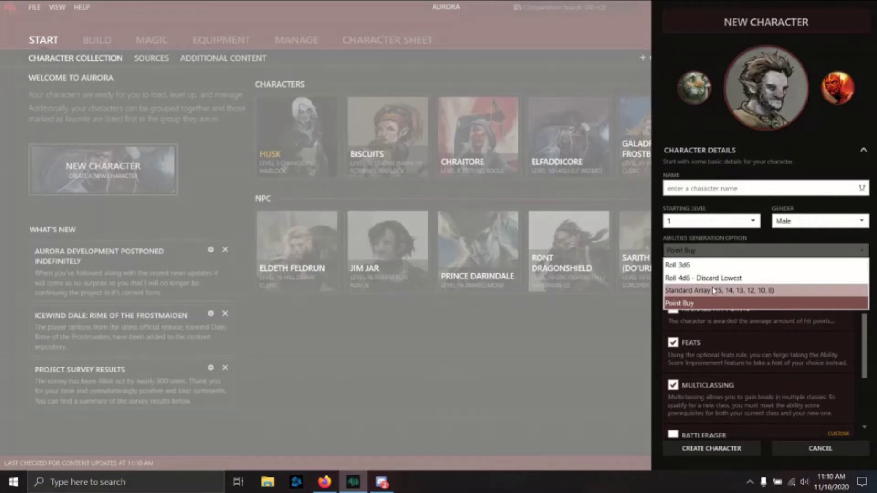
left_click(714, 291)
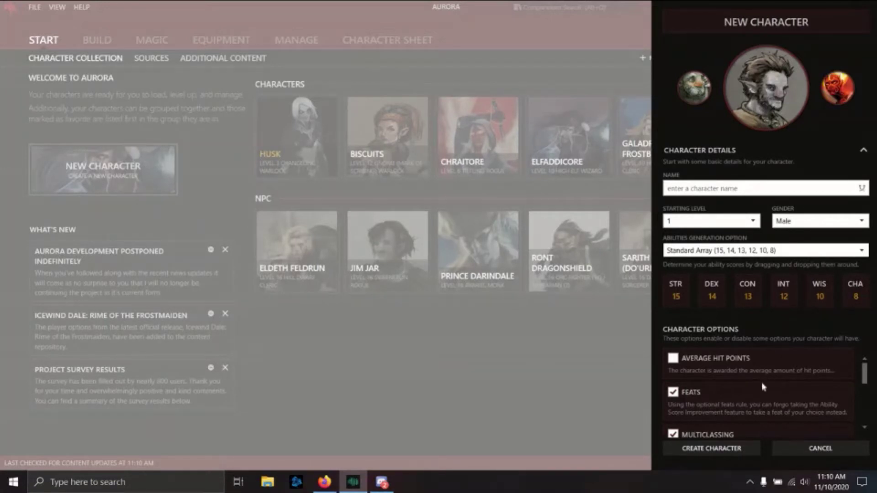
left_click(723, 452)
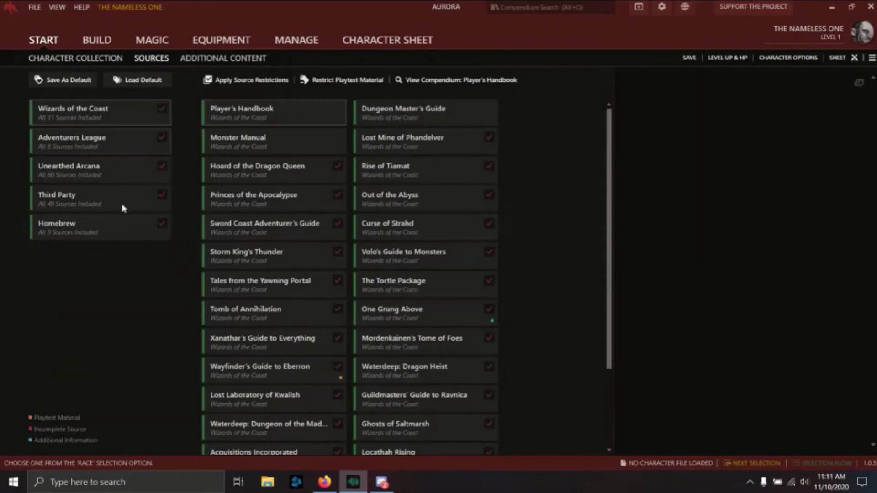
Step: Look over the included Wizards of the Coast sources and the Feyblood race, and choose Human from the Player's Handbook as the race
scroll(477, 364, "down", 3)
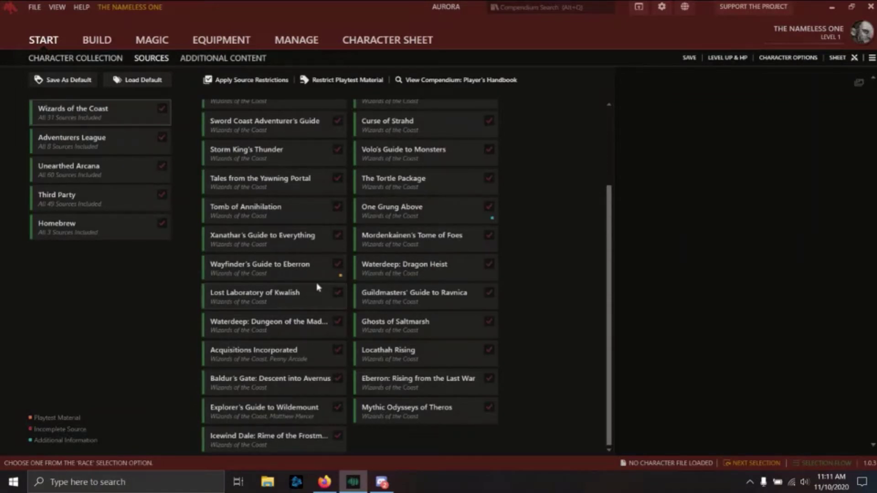
left_click(94, 42)
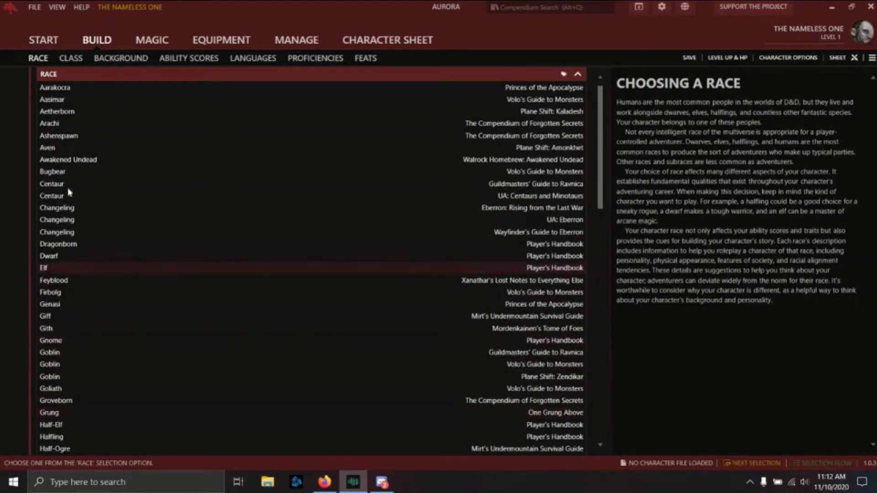
left_click(64, 281)
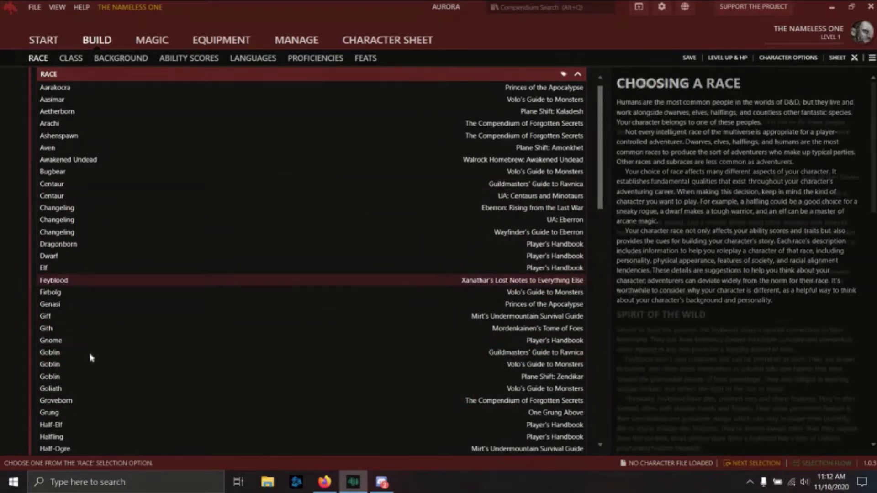
scroll(68, 347, "down", 2)
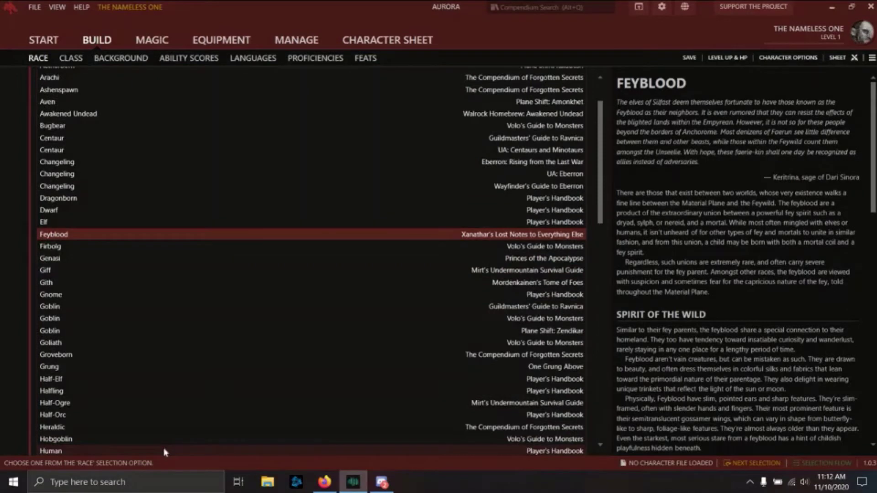
double_click(165, 452)
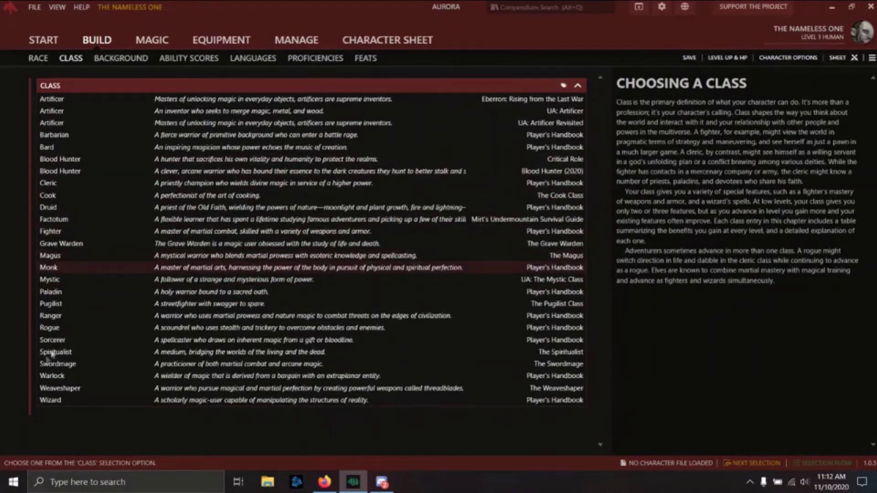
Step: Compare the descriptions of the Critical Role and Blood Hunter (2020) versions of the Blood Hunter class
left_click(80, 167)
left_click(83, 158)
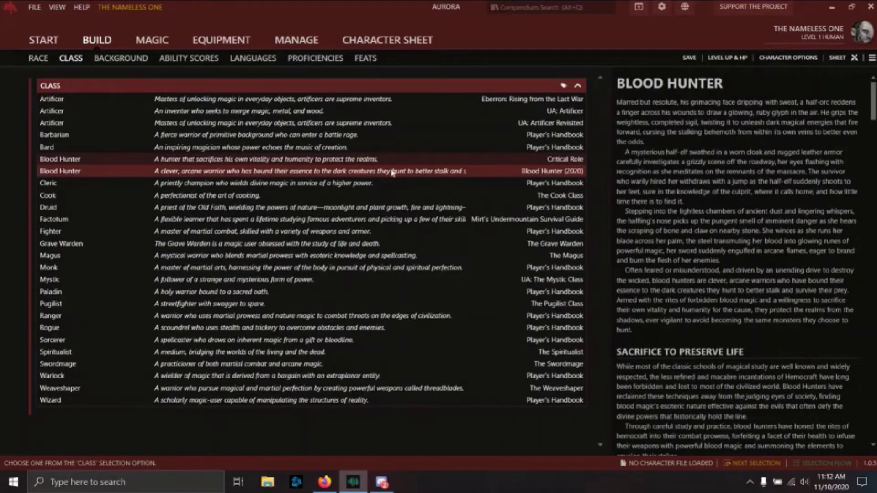
left_click(551, 176)
left_click(239, 159)
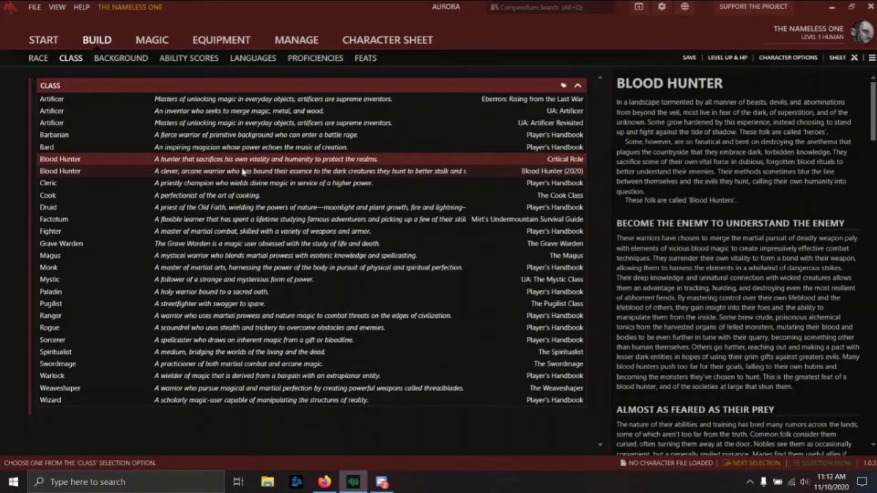
left_click(243, 172)
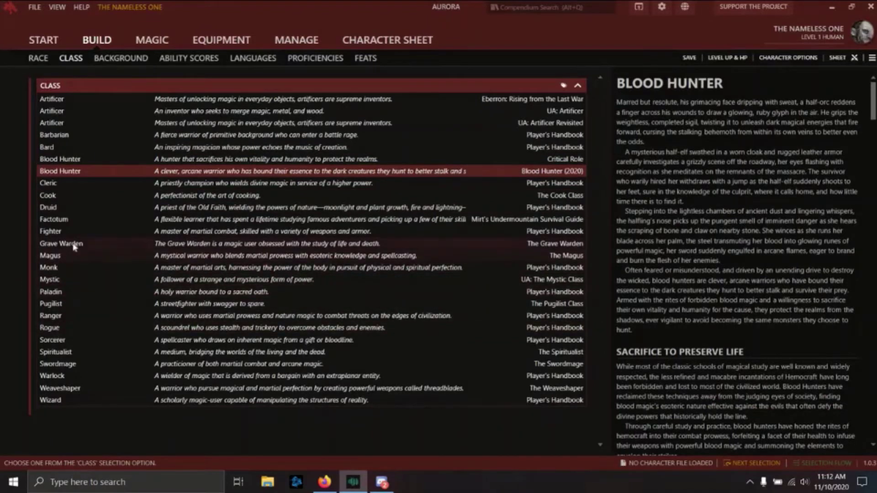
Step: Choose the Fighter class with the Two-Weapon Fighting style
left_click(72, 233)
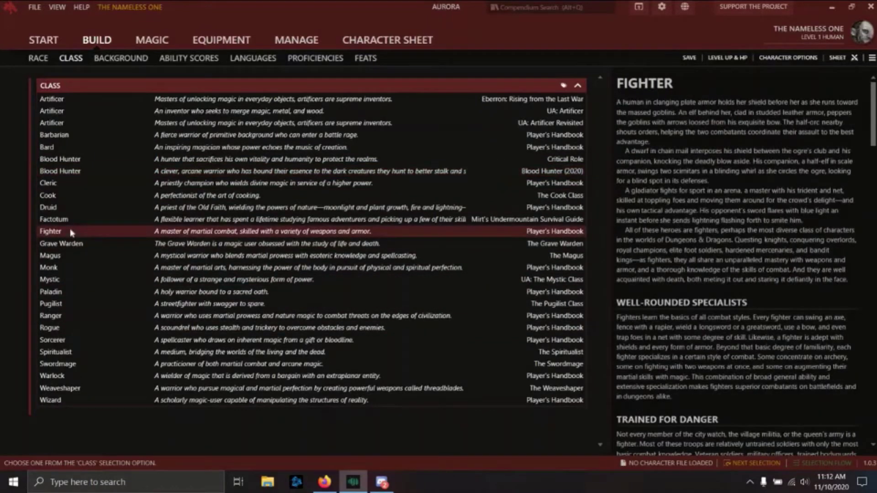
double_click(72, 232)
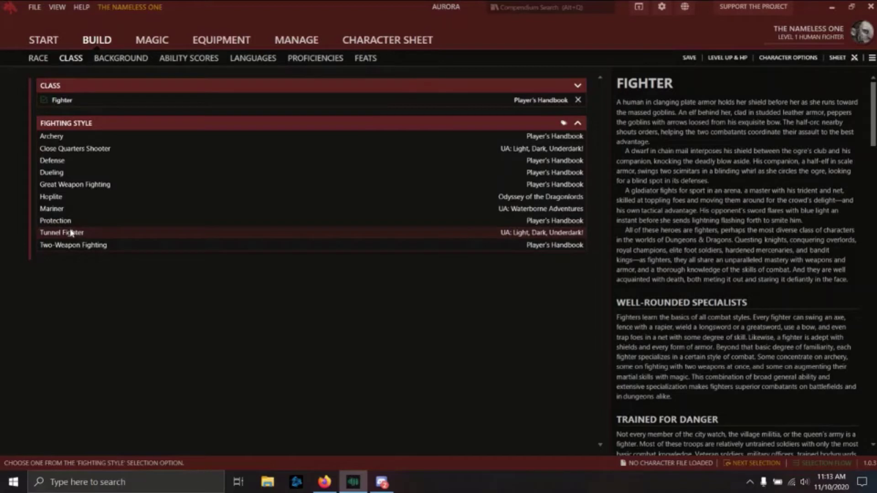
left_click(90, 246)
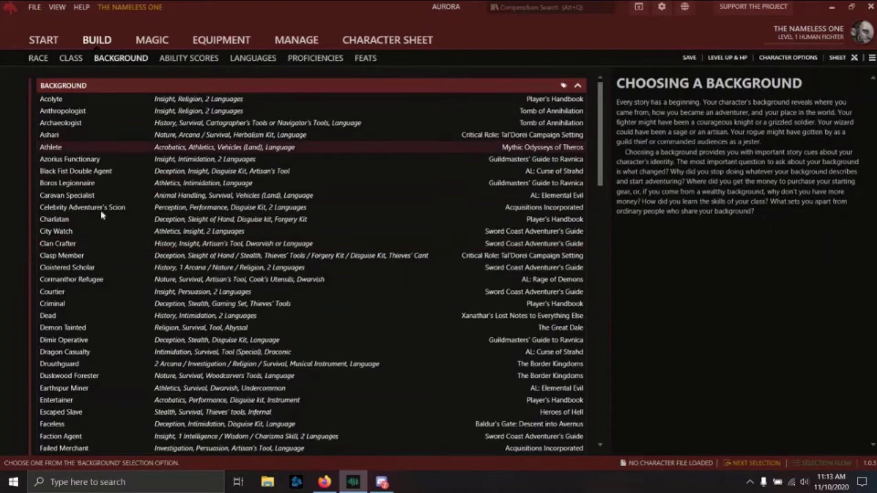
Step: Browse the background list, view the Rival Intern entry, and choose City Watch as the character's background
scroll(102, 215, "down", 20)
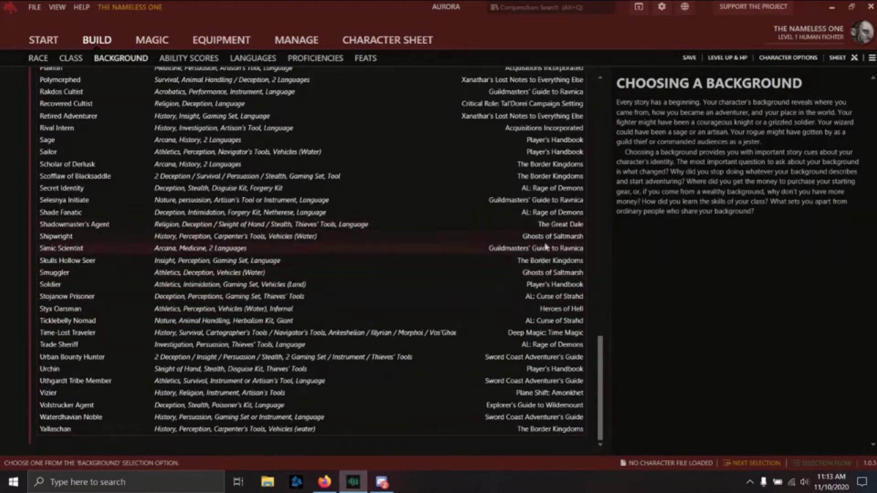
left_click(520, 132)
scroll(457, 164, "up", 20)
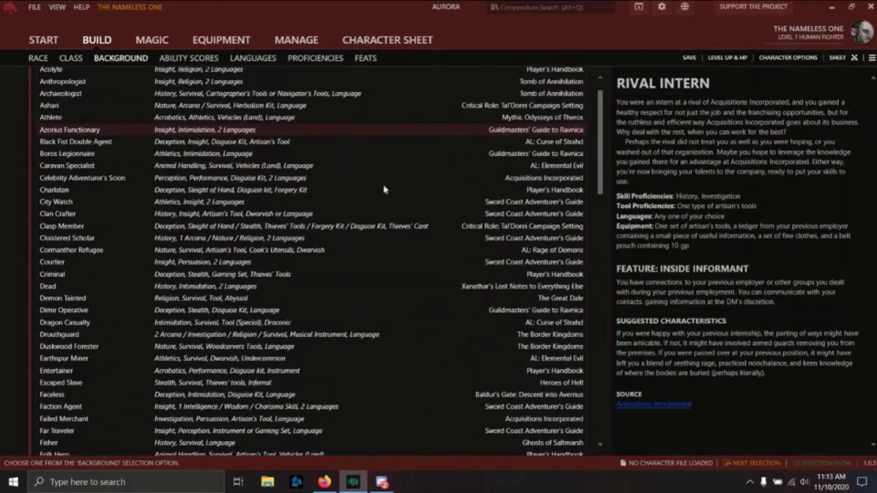
scroll(284, 203, "up", 1)
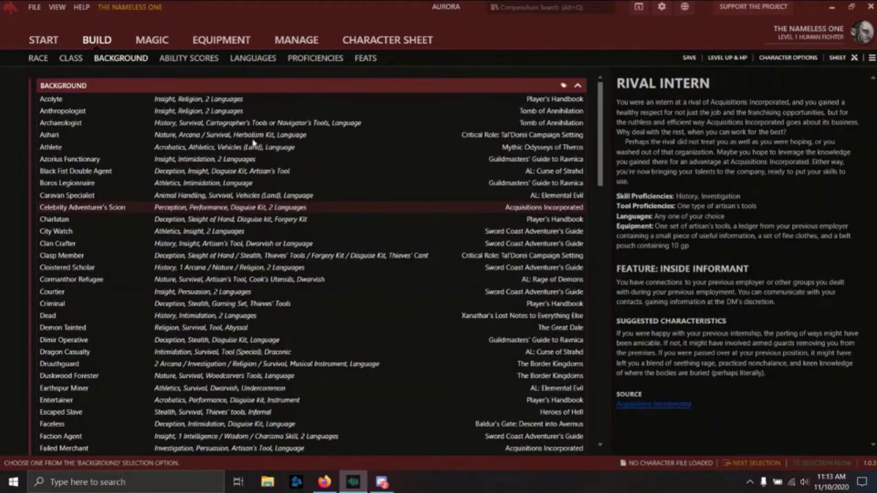
left_click(142, 235)
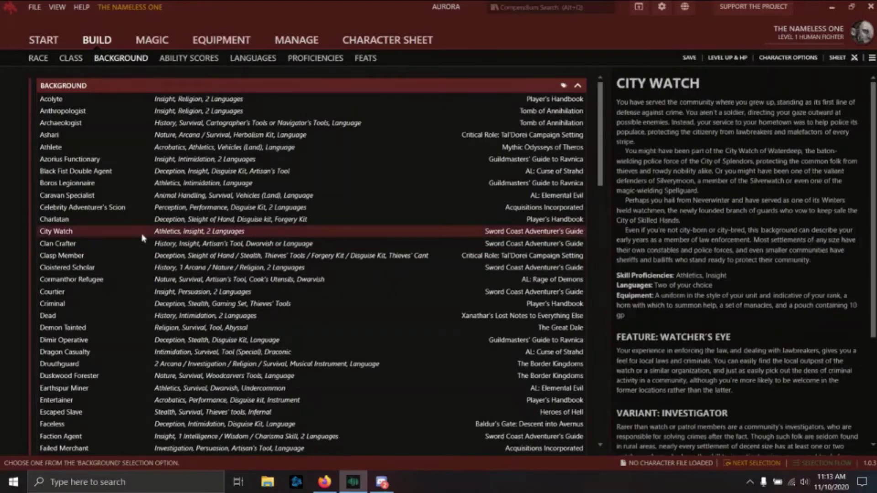
double_click(142, 234)
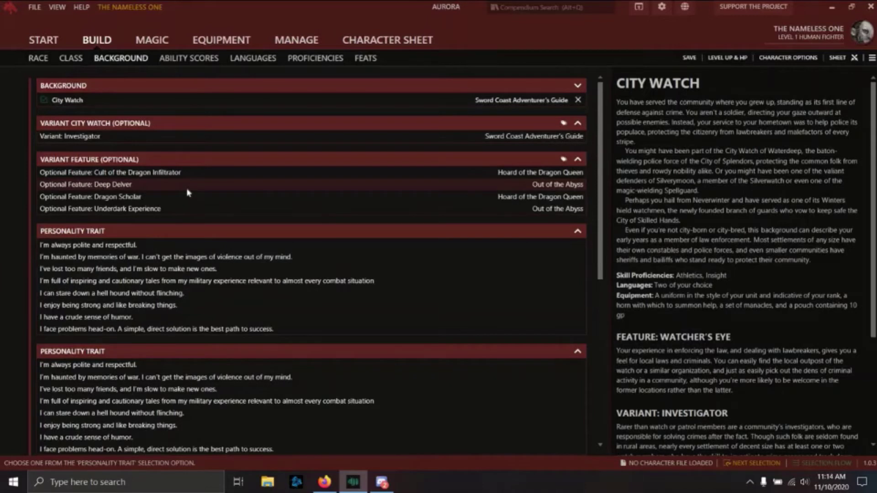
Step: Read the Cult of the Dragon Infiltrator and Deep Delver optional features, and set both personality traits to "I'm always polite and respectful."
left_click(162, 177)
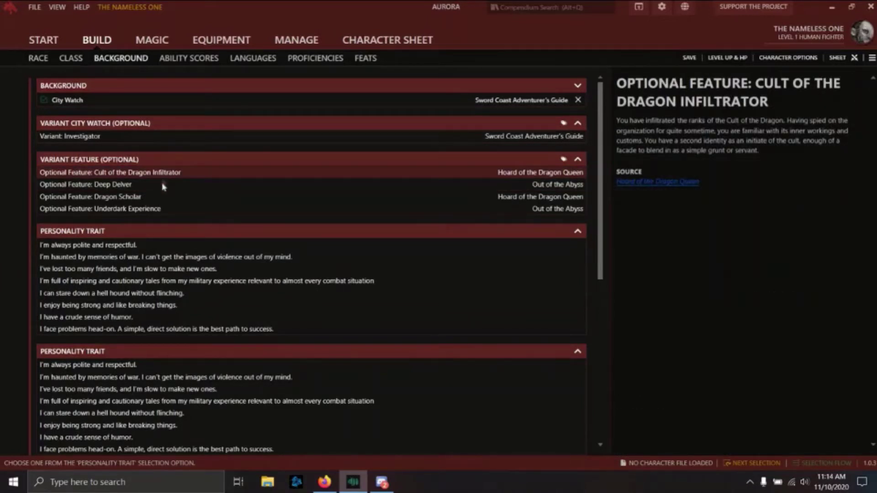
left_click(163, 185)
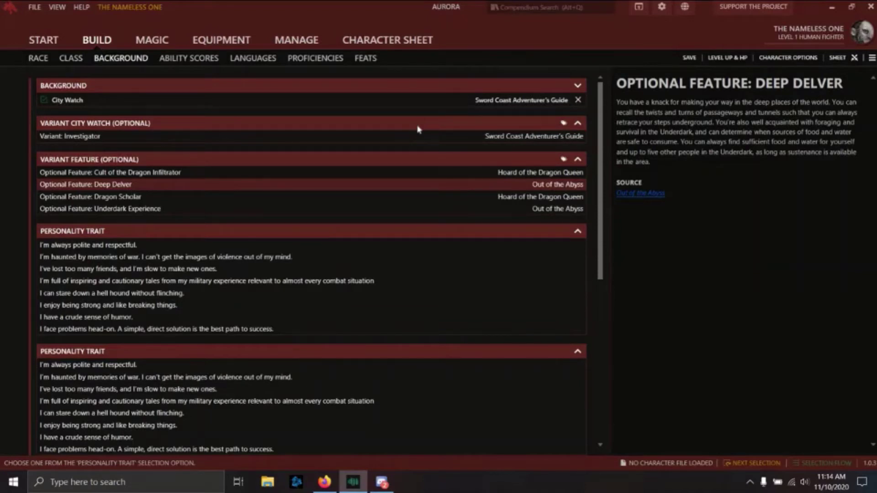
left_click(119, 249)
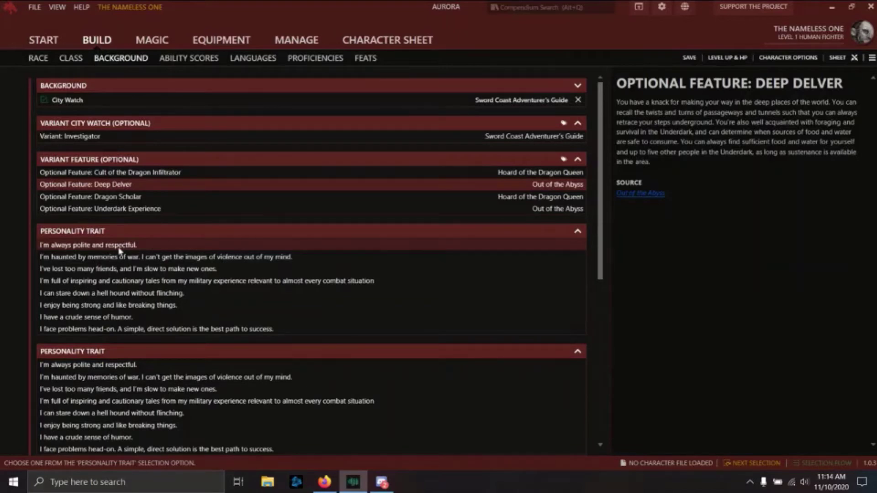
left_click(762, 465)
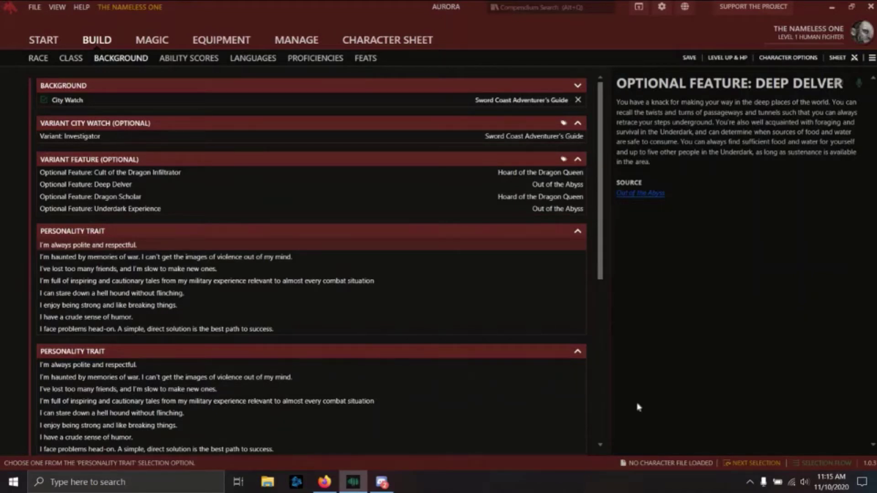
left_click(110, 246)
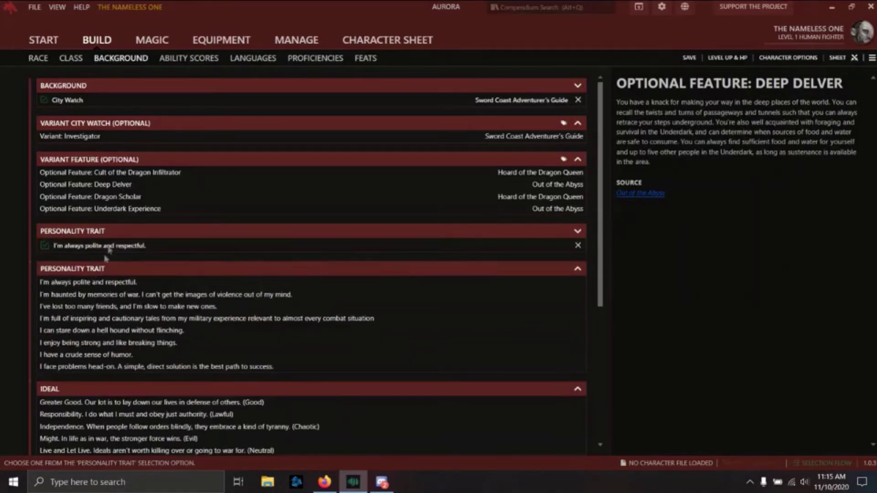
left_click(94, 282)
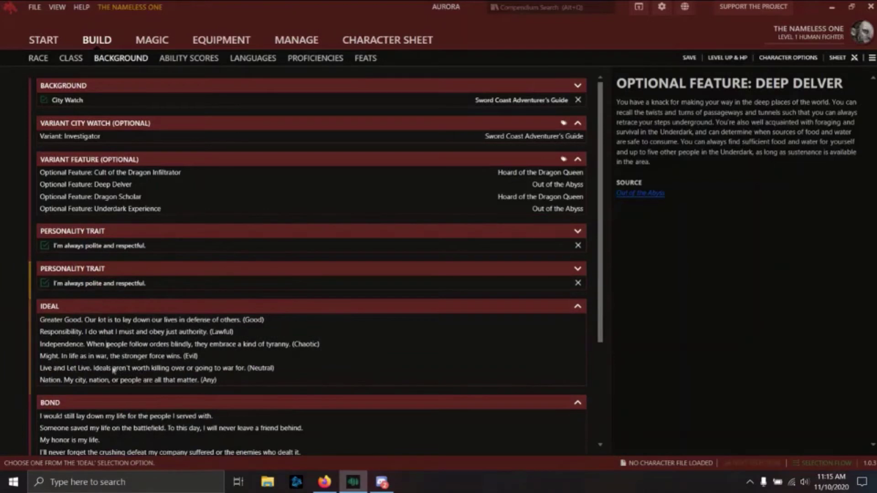
Step: Pick the Greater Good ideal, the bond "I fight for those who cannot fight for themselves" and the flaw "My hatred of my enemies is blind and unreasoning."
left_click(82, 322)
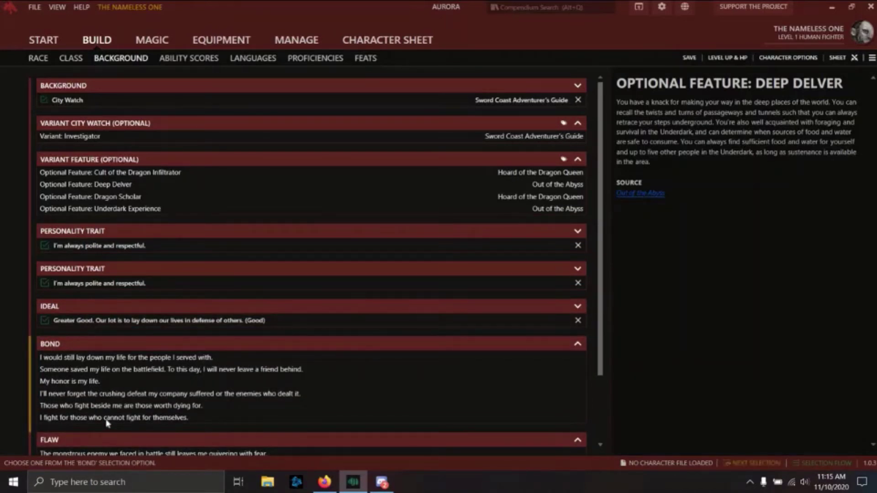
left_click(107, 418)
double_click(107, 421)
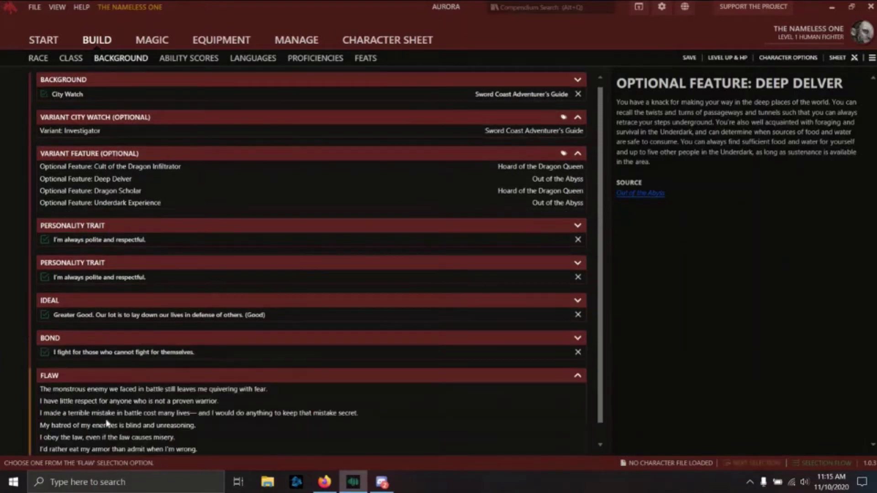
scroll(107, 423, "down", 1)
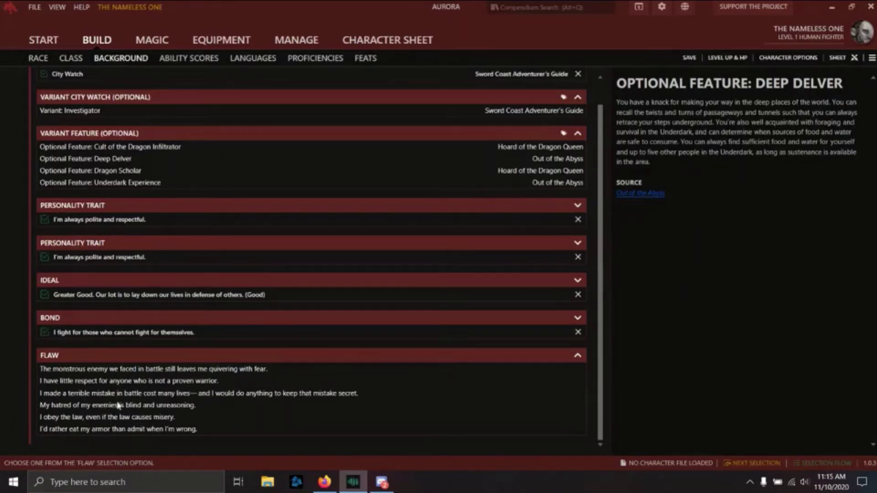
left_click(119, 406)
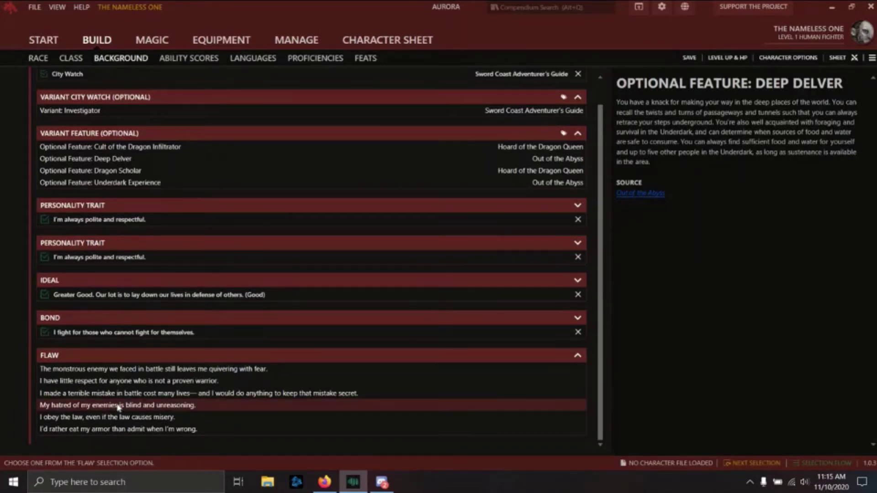
left_click(119, 407)
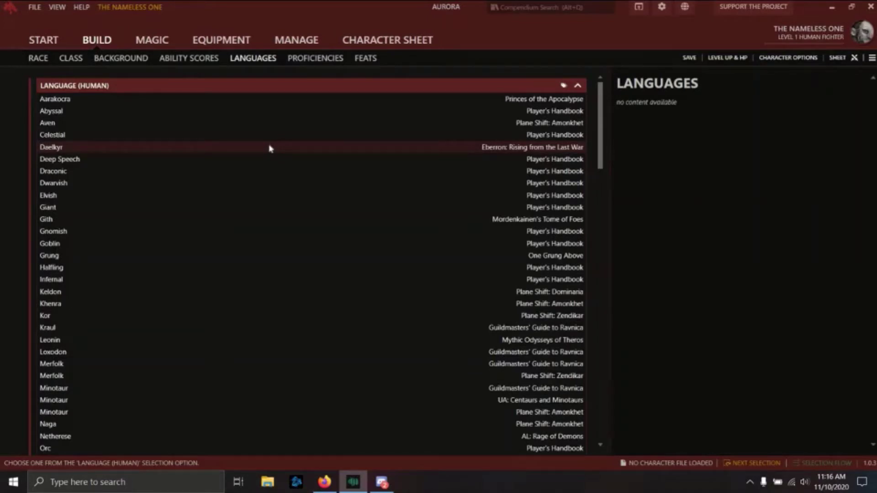
Step: Choose Merfolk (Plane Shift: Zendikar) as the Human language, and Undercommon and Elvish as the two City Watch languages
left_click(153, 382)
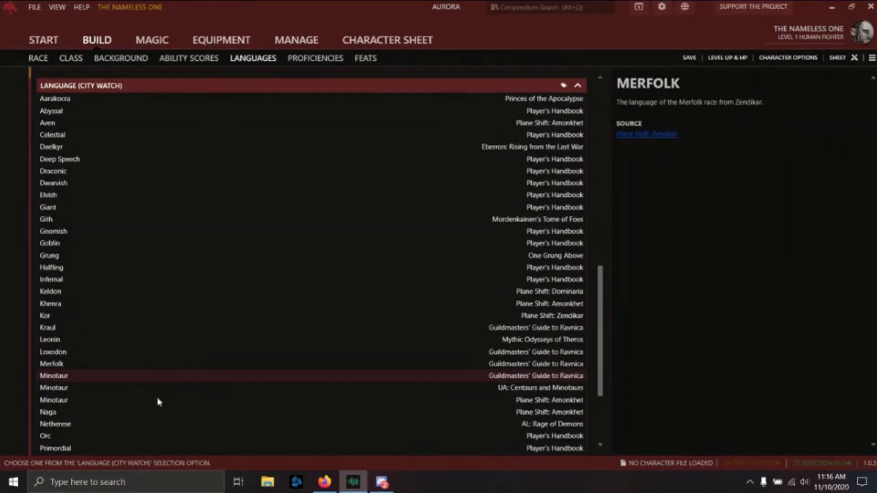
scroll(158, 414, "down", 5)
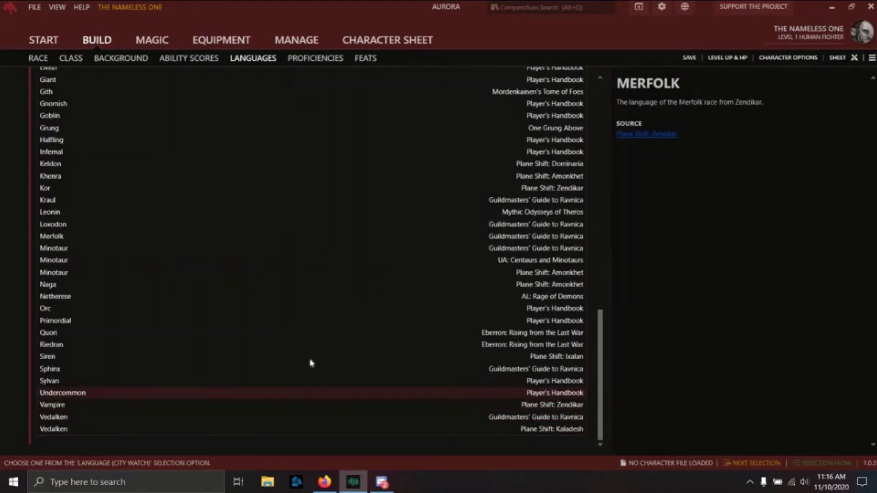
left_click(161, 398)
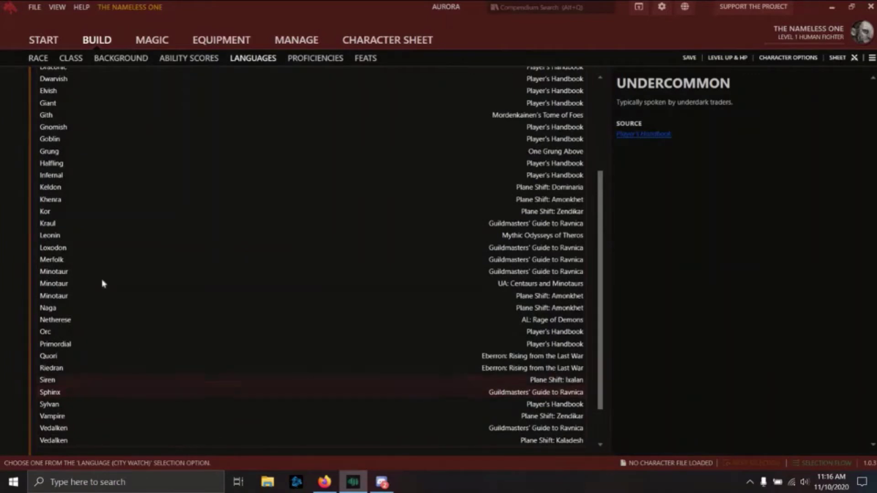
scroll(103, 283, "up", 5)
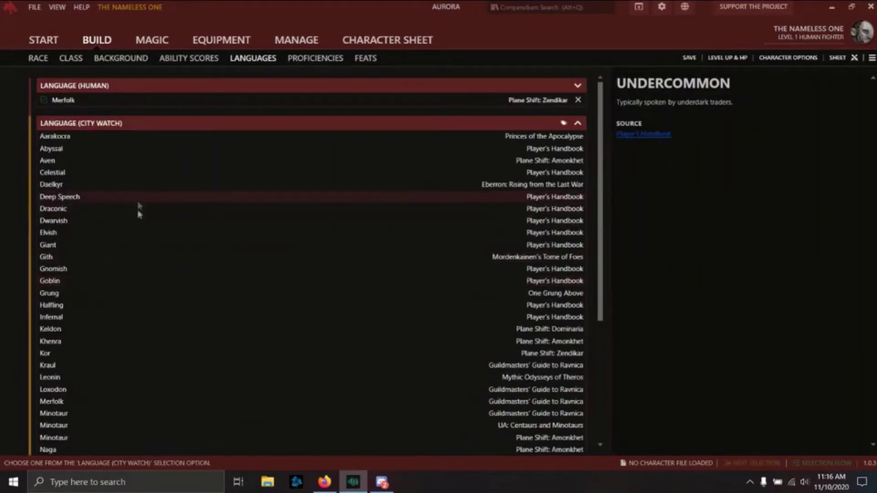
scroll(135, 279, "down", 5)
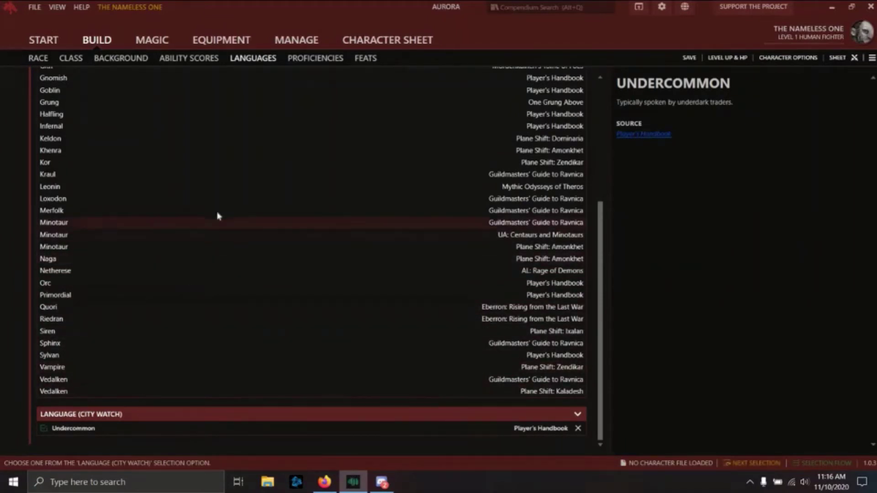
left_click(218, 212)
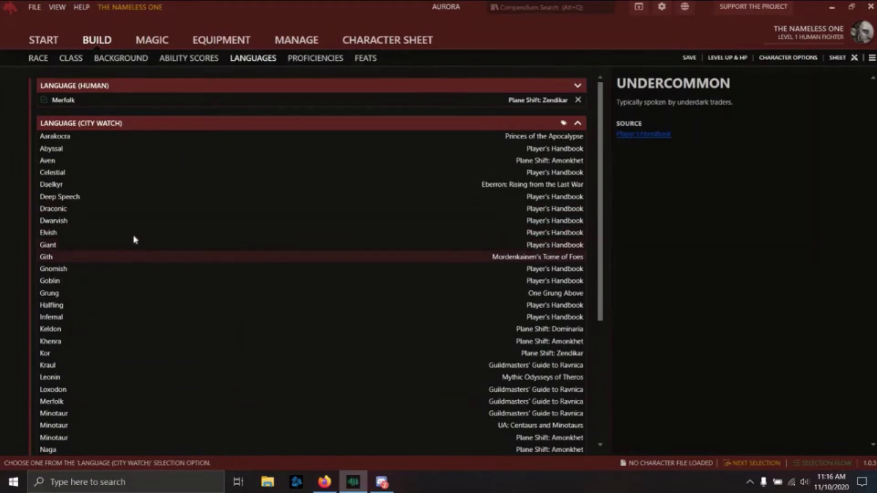
left_click(135, 236)
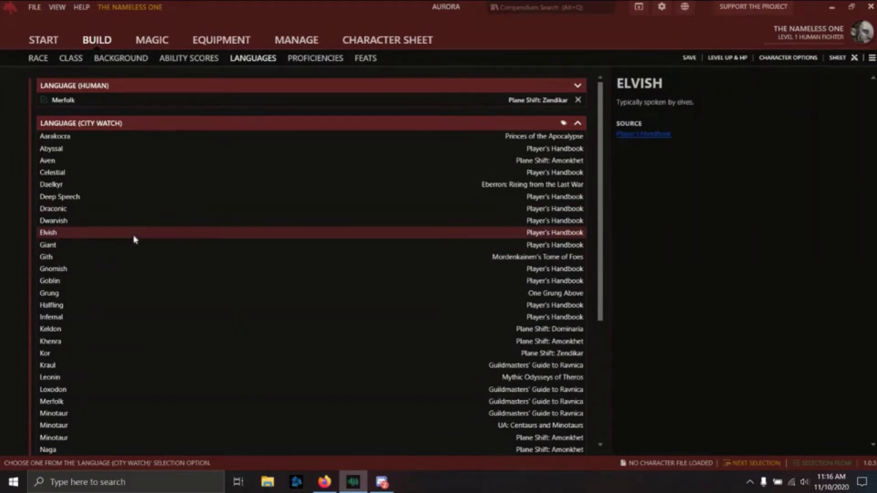
left_click(135, 236)
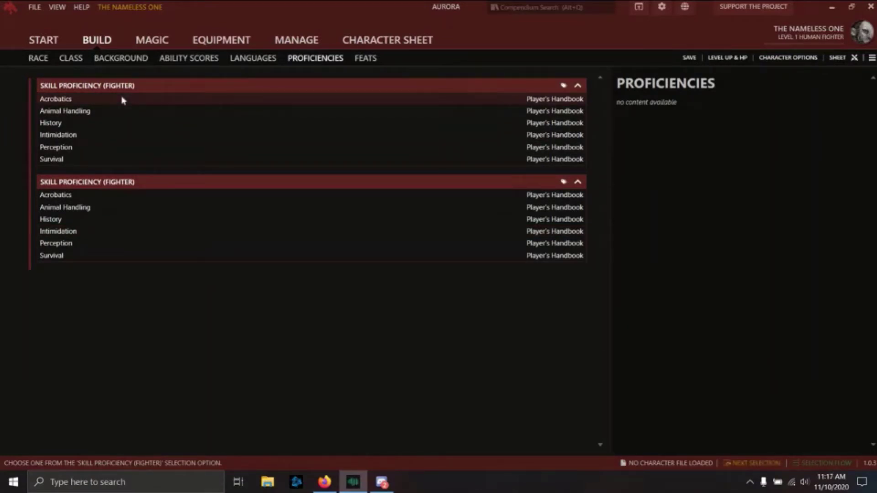
Step: Choose Survival and Animal Handling as the two Fighter skill proficiencies
left_click(92, 159)
left_click(92, 159)
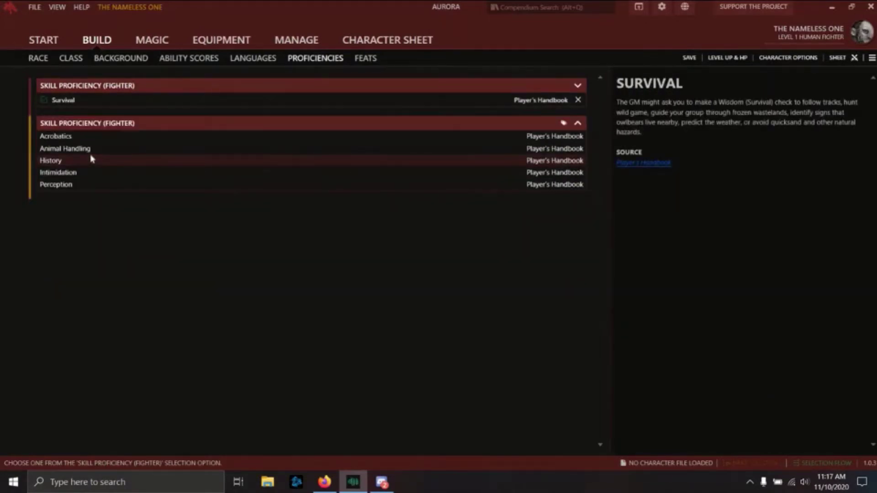
left_click(92, 151)
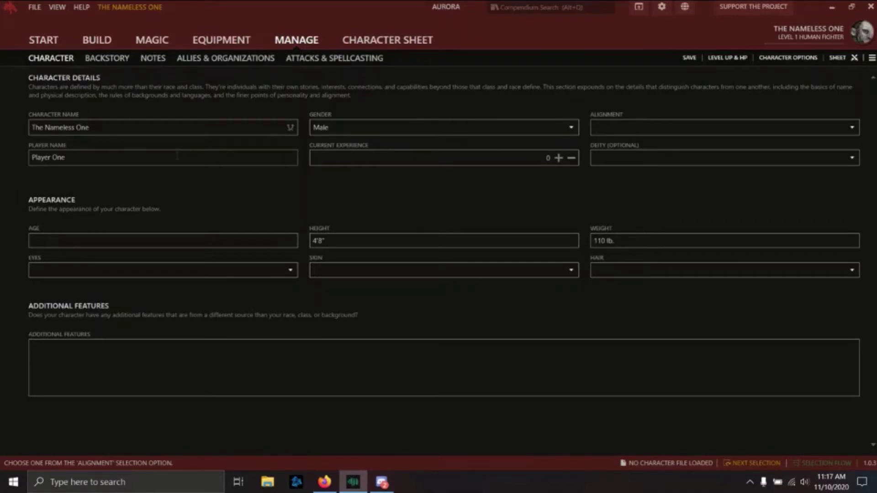
Step: Generate a random character name and review the available Gender and Alignment options without changing either
left_click(291, 127)
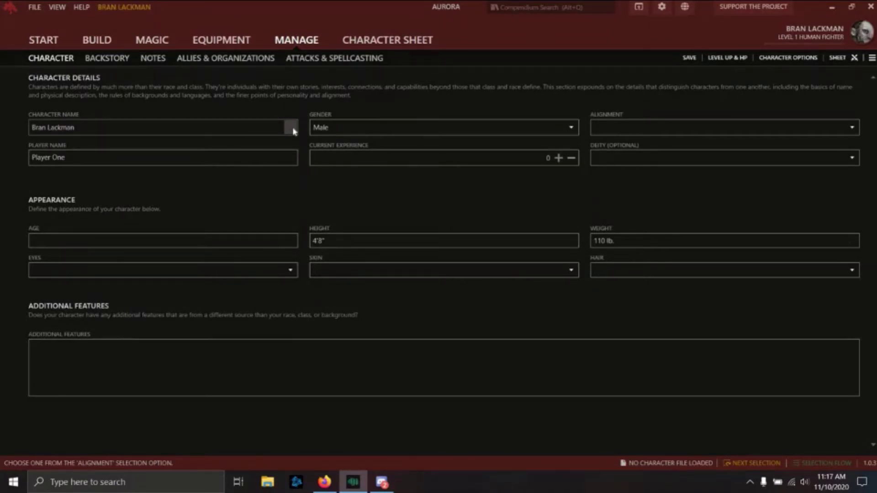
left_click(569, 130)
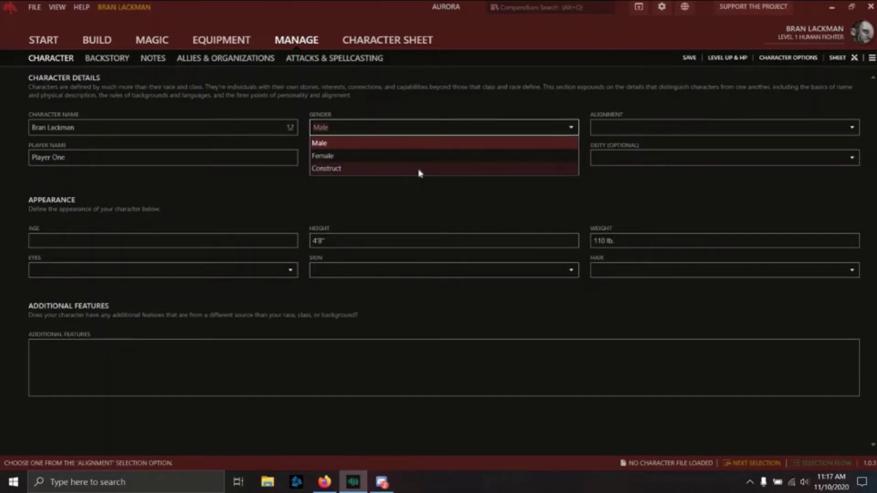
left_click(460, 209)
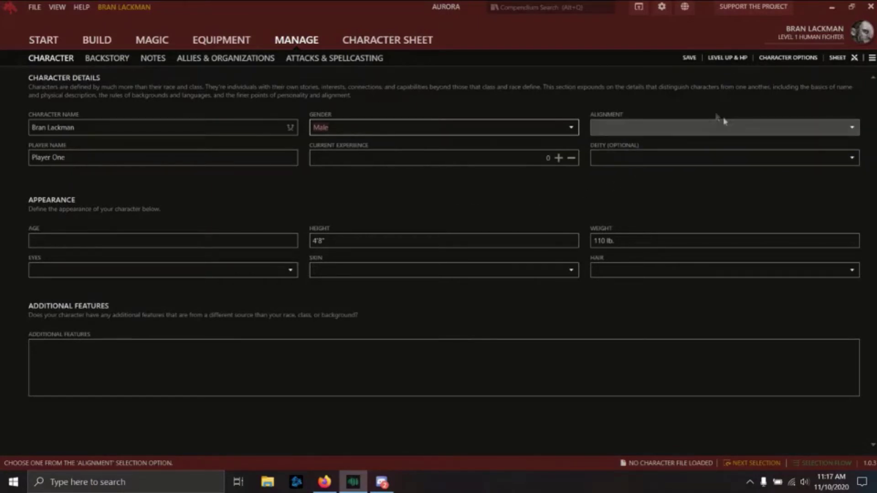
left_click(852, 130)
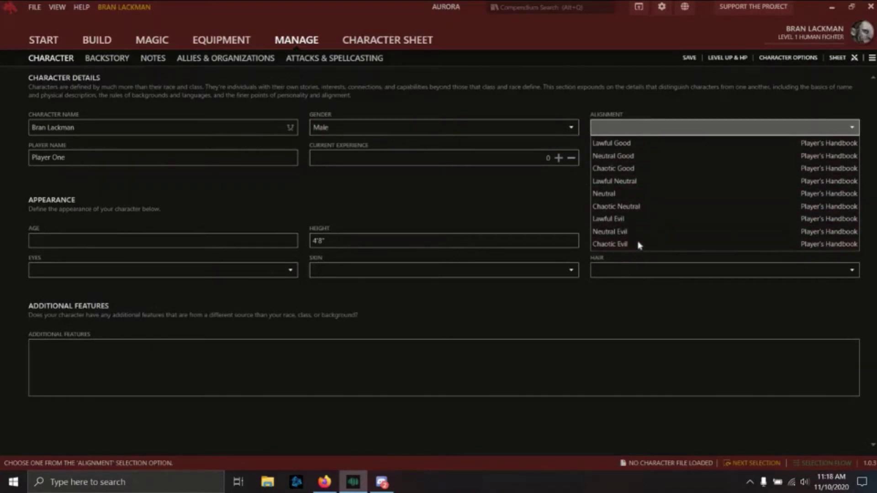
left_click(483, 200)
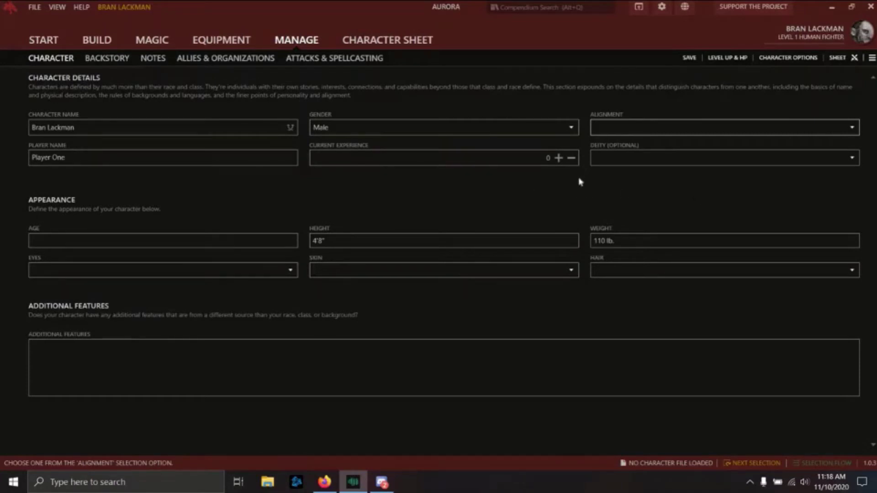
Step: Choose Jeff from the JMBrew source as the character's deity
left_click(752, 162)
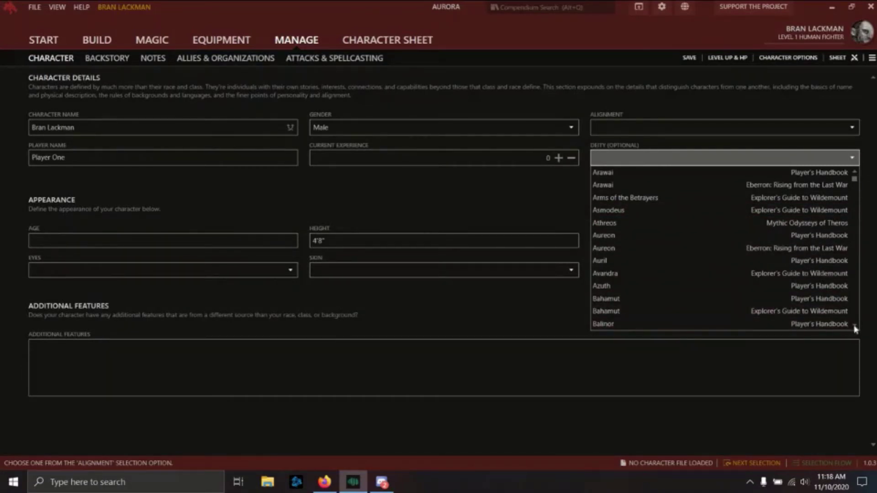
left_click_drag(856, 329, 856, 329)
scroll(855, 329, "down", 8)
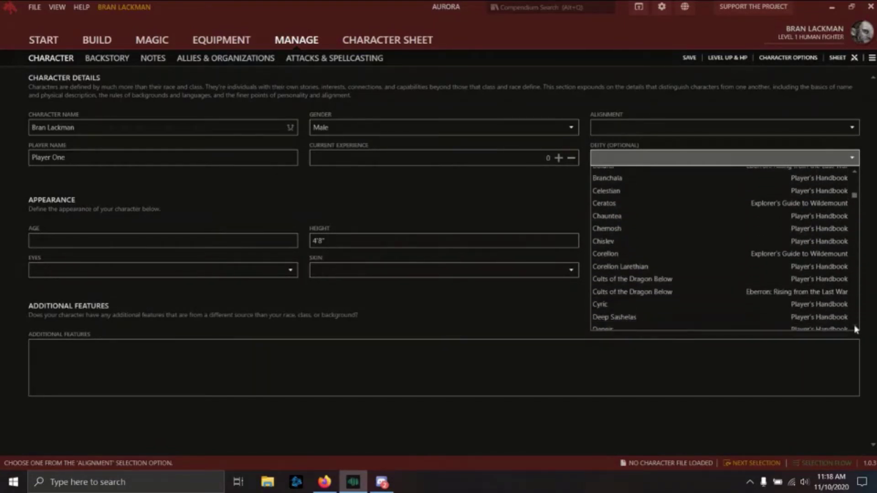
scroll(855, 329, "down", 5)
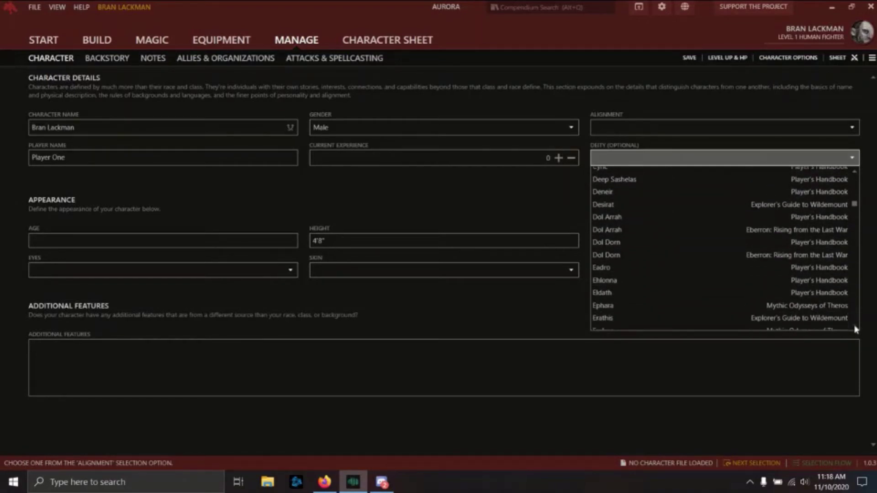
scroll(856, 329, "down", 5)
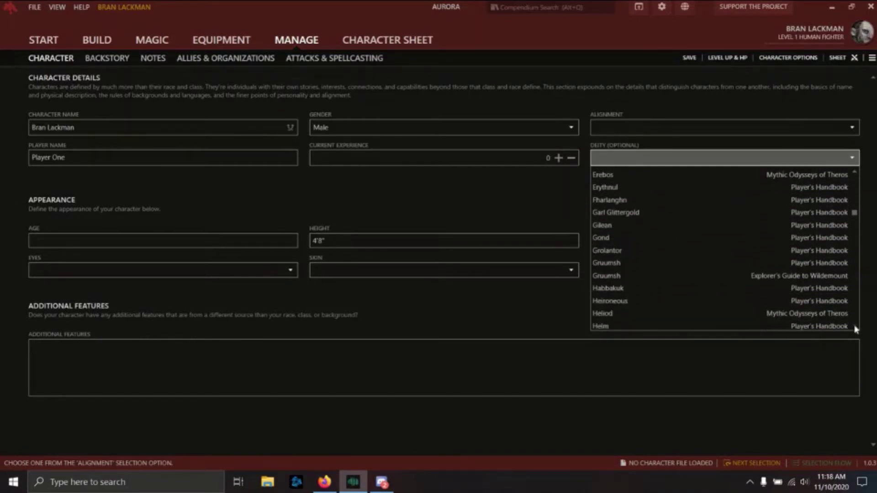
scroll(856, 329, "down", 5)
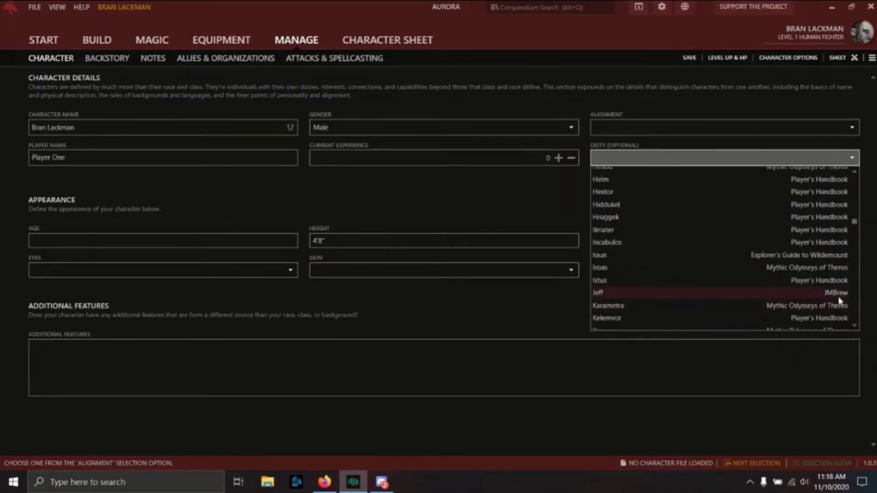
left_click(838, 296)
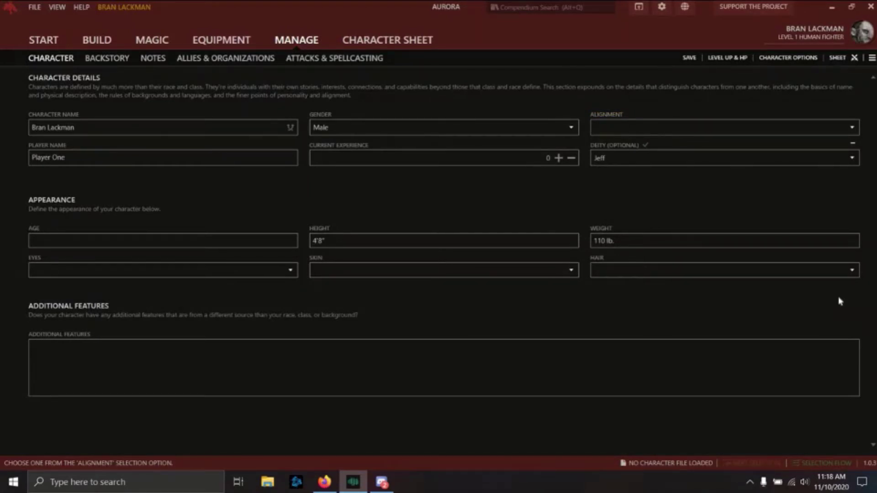
Step: Review the skin options and set the character's hair to the custom value "Pink"
left_click(571, 271)
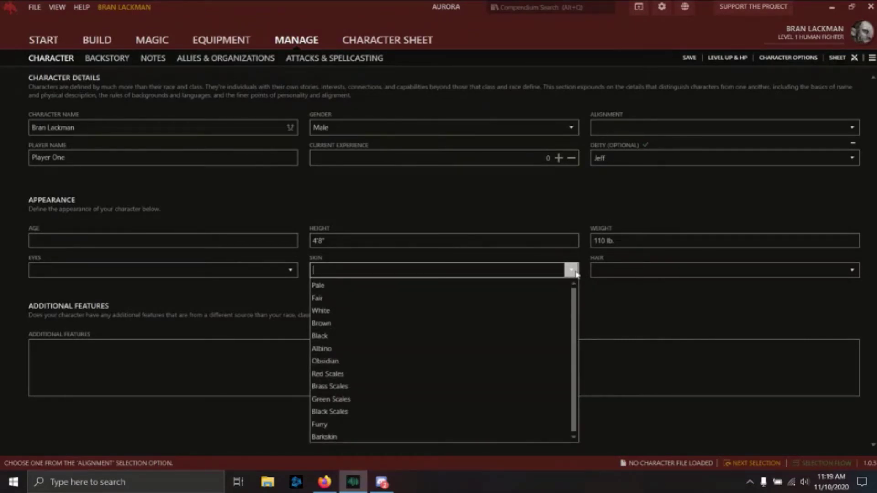
left_click(576, 273)
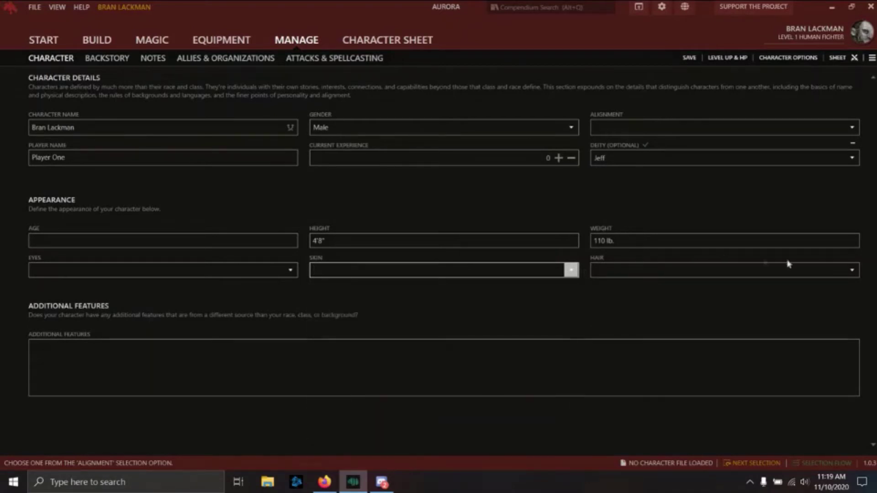
left_click(853, 270)
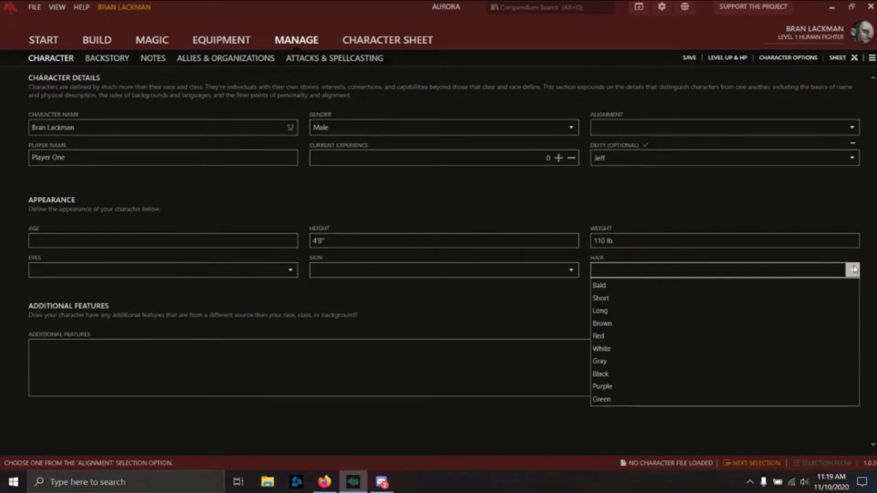
type("Pink")
key("Tab")
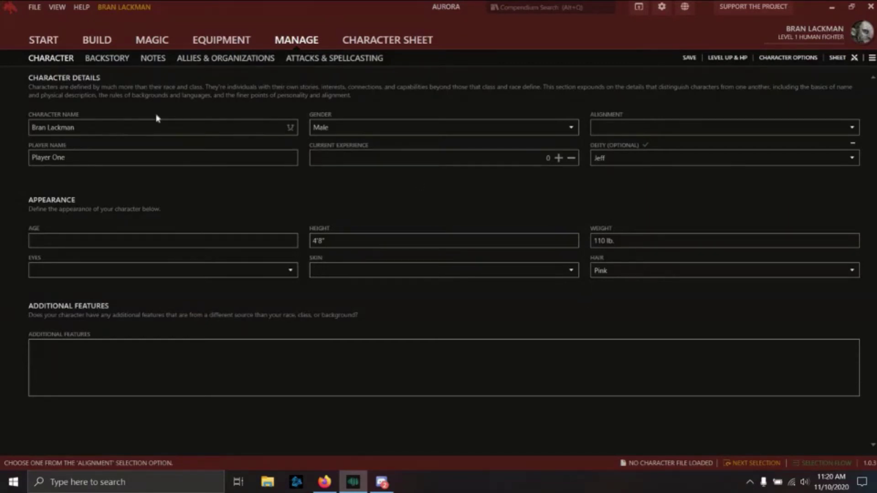
Step: Delete the duplicate "I'm always polite and respectful." line from the personality traits in the character's backstory details
left_click(112, 59)
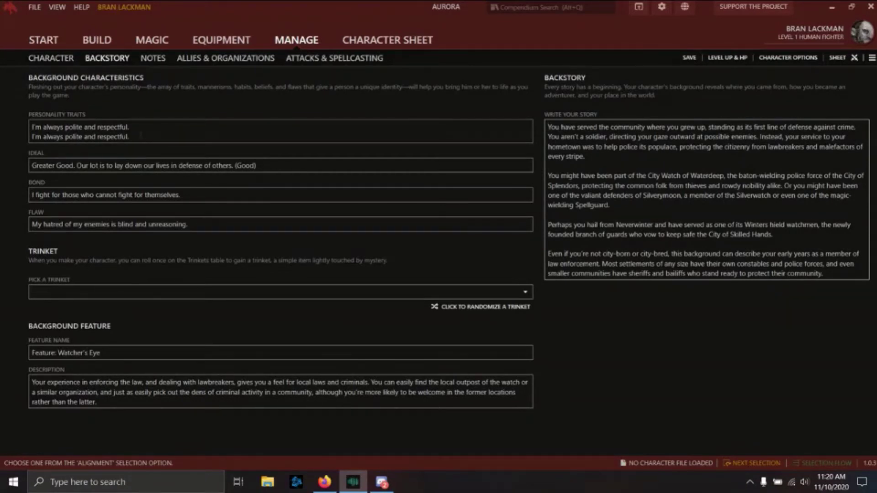
left_click(141, 135)
key("BackSpace")
key("BackSpace")
key("BackSpace")
key("BackSpace")
key("BackSpace")
key("BackSpace")
key("BackSpace")
key("BackSpace")
key("BackSpace")
key("BackSpace")
key("BackSpace")
key("BackSpace")
key("BackSpace")
key("BackSpace")
key("BackSpace")
key("BackSpace")
key("BackSpace")
key("BackSpace")
key("BackSpace")
key("BackSpace")
key("BackSpace")
key("BackSpace")
key("BackSpace")
key("BackSpace")
key("BackSpace")
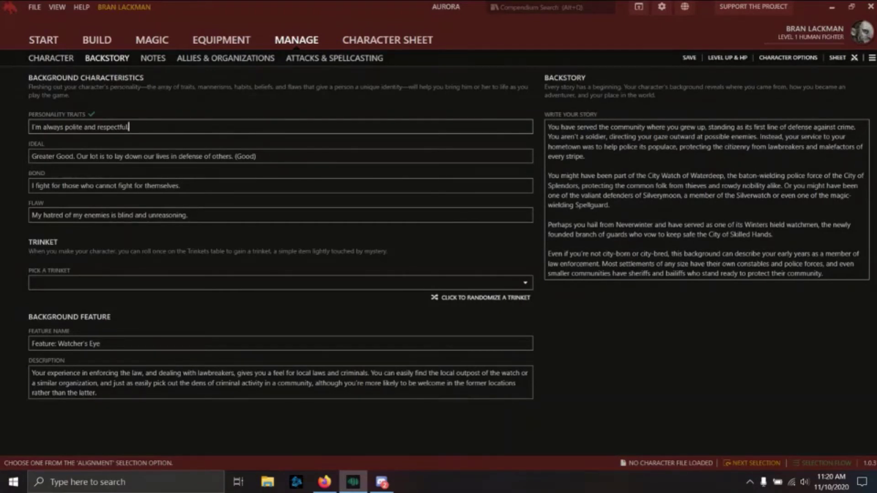
left_click(630, 186)
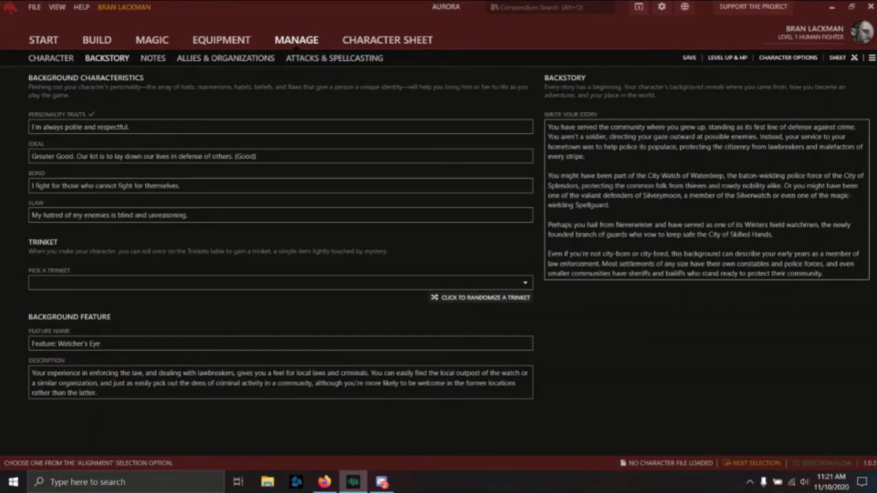
Step: Review the list of trinkets and assign a randomized trinket to the character
left_click(525, 283)
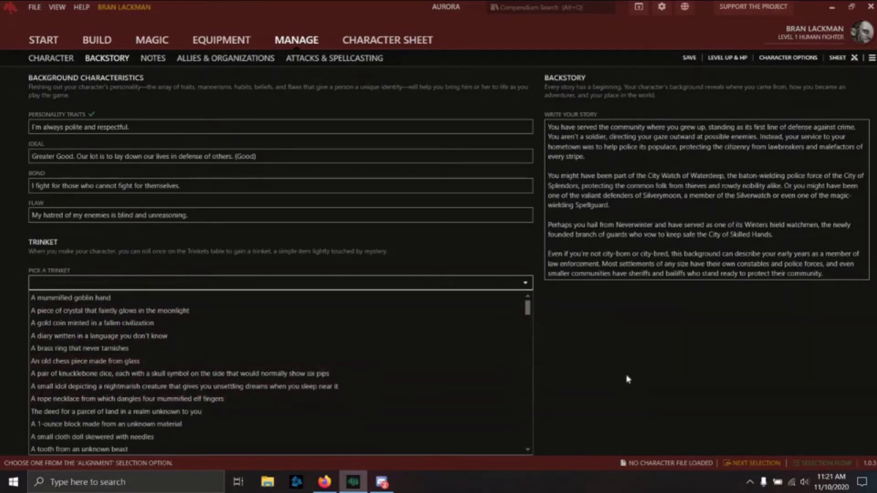
left_click(589, 350)
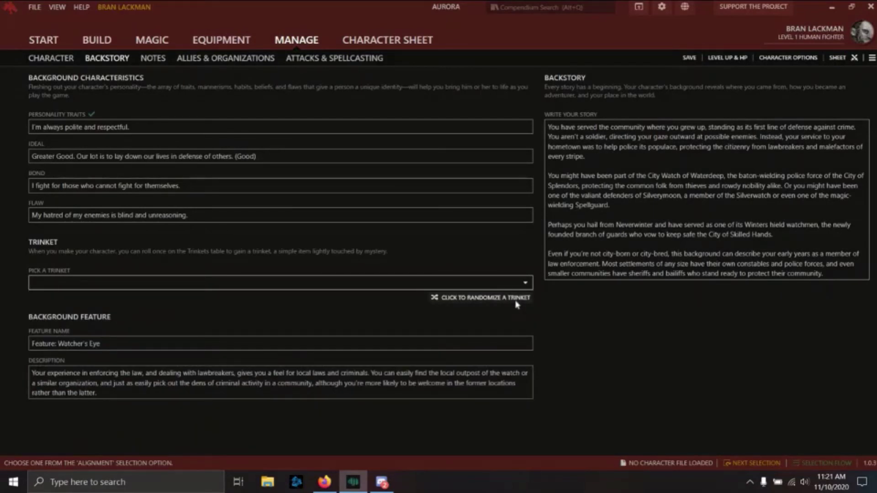
left_click(516, 302)
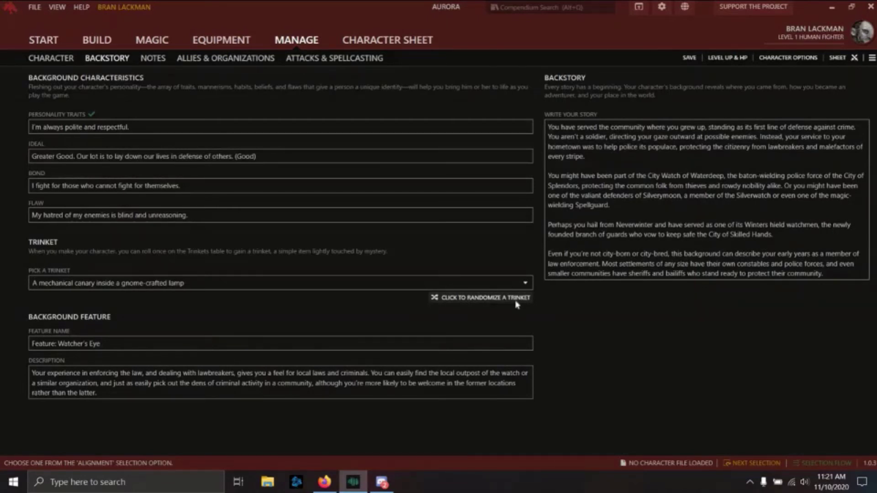
Step: Enter "." in the character notes and look through the available organizations without choosing one
left_click(158, 59)
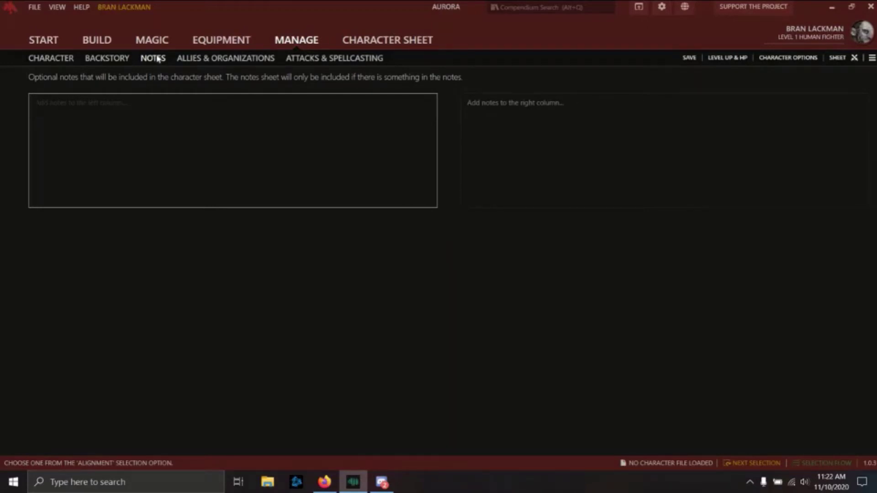
type(".")
left_click(213, 59)
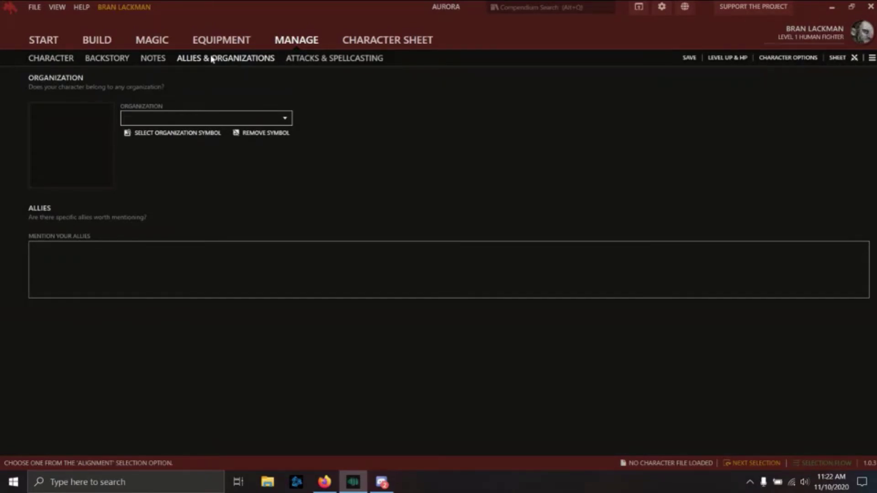
left_click(286, 119)
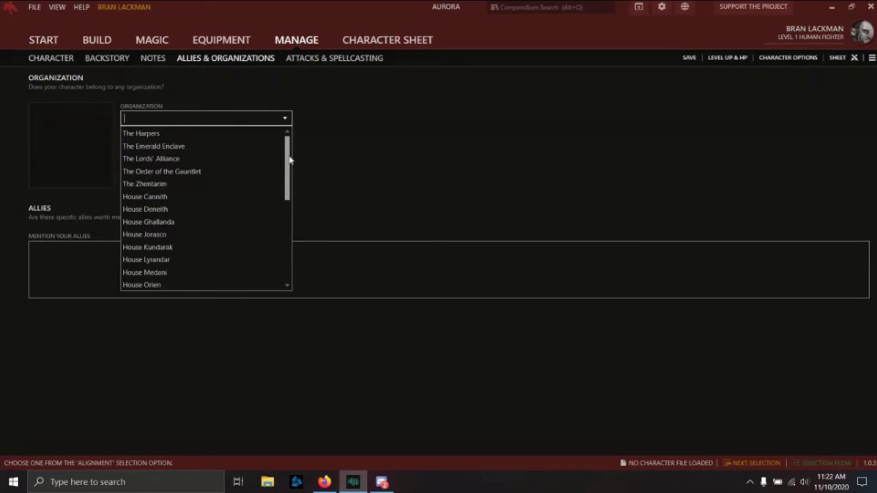
left_click_drag(289, 171, 293, 254)
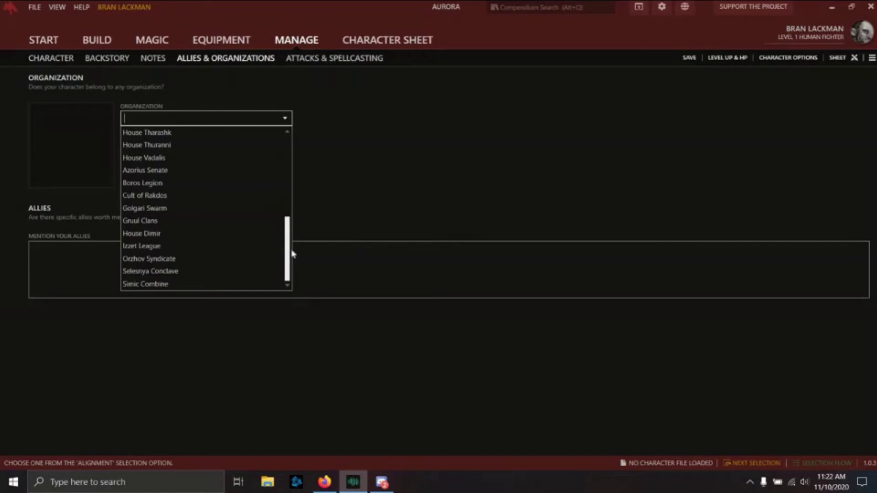
left_click(332, 112)
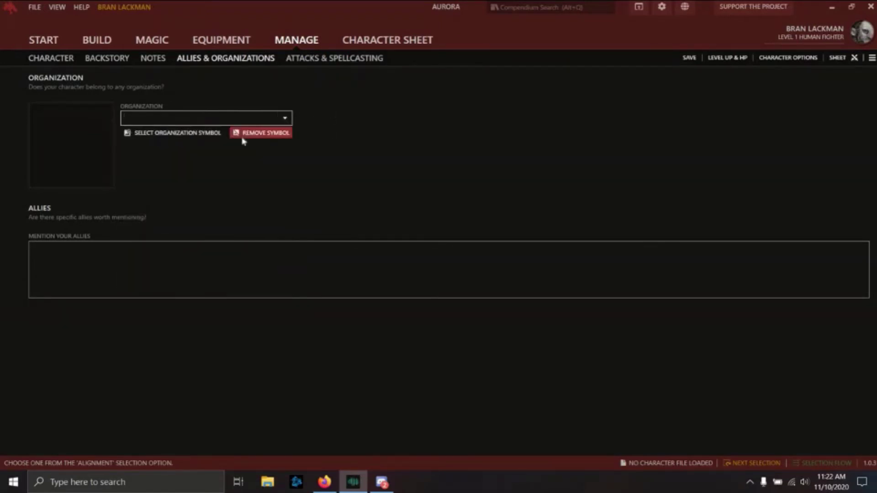
Step: Set the dark blue handprint as the organization symbol and enter an ally's name with "- mailman guild" in the allies description
left_click(189, 133)
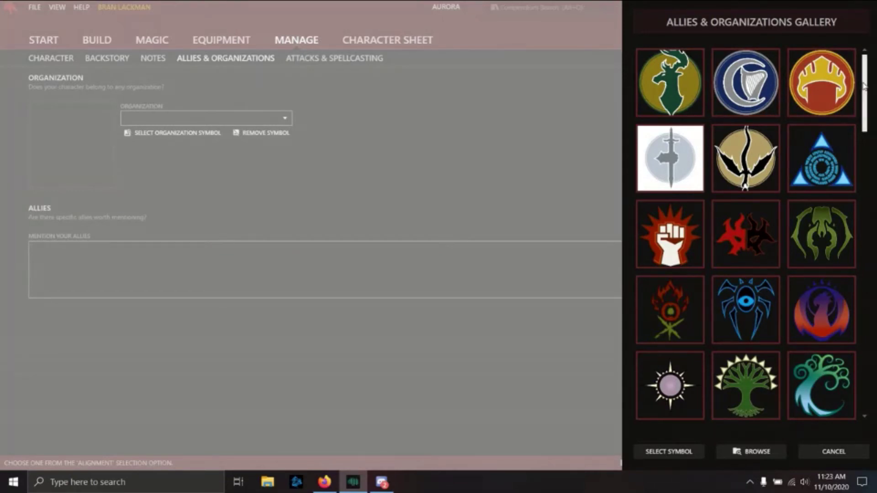
left_click_drag(865, 117, 866, 241)
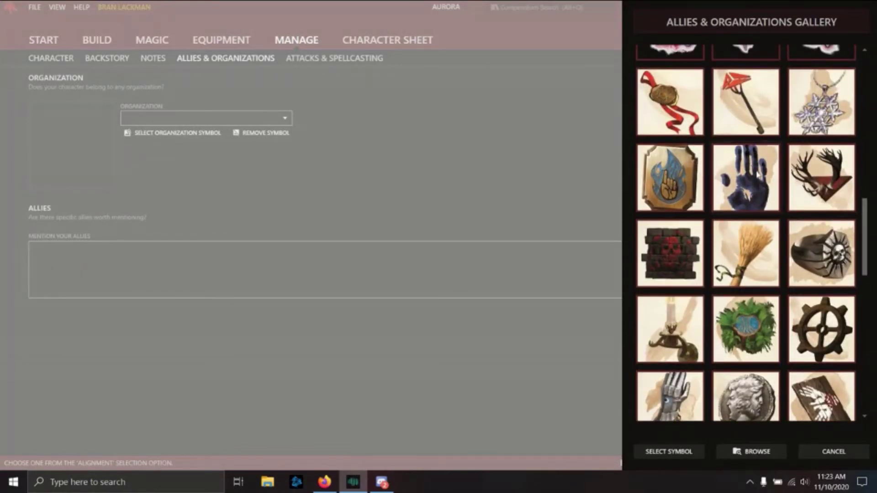
left_click(757, 174)
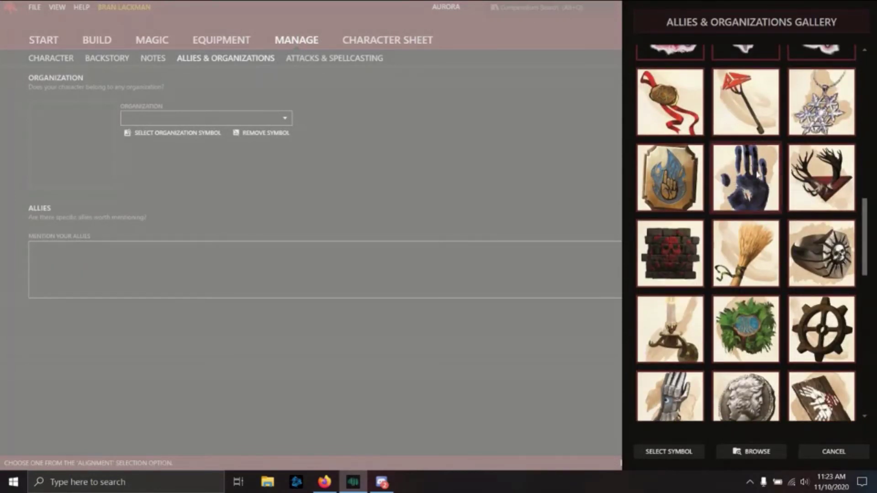
left_click(683, 459)
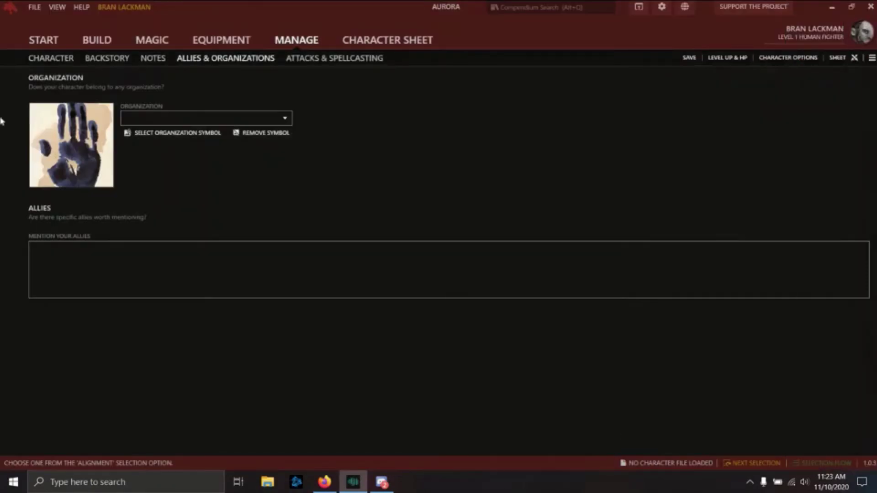
left_click(169, 270)
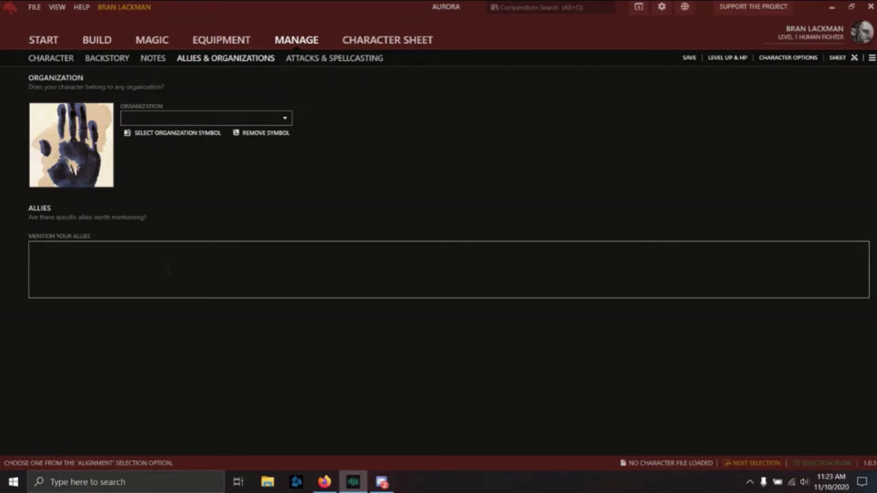
type("Itanly - mailman guild")
Step: View the character's attacks and spellcasting details, and open the equipment catalogue
left_click(342, 61)
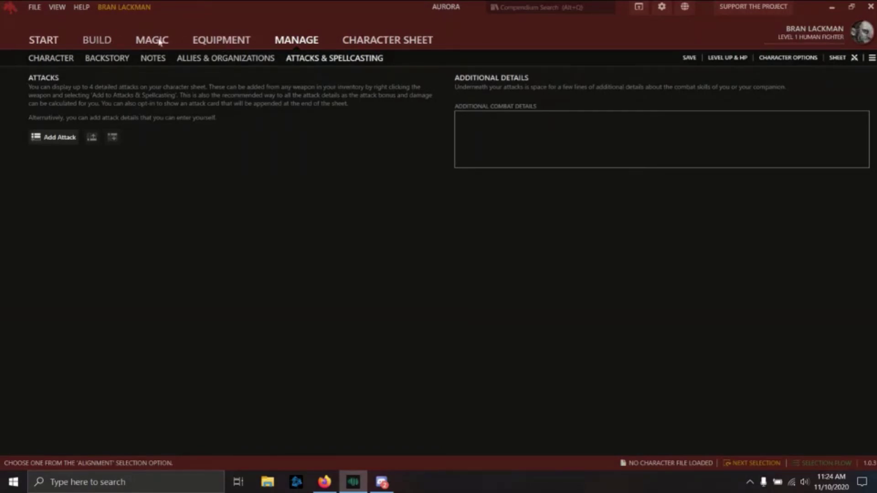
left_click(228, 44)
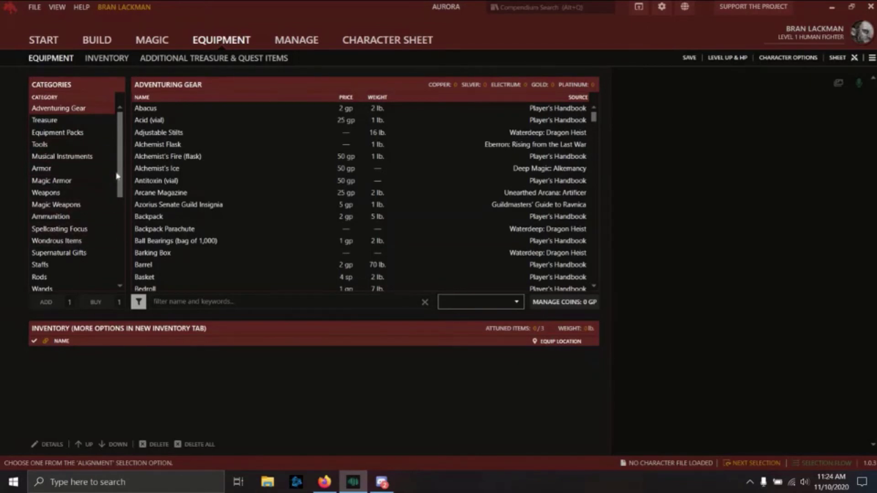
Step: Browse the Additional Proficiency and Spell Scrolls categories and add the Absorbing Ward spell scroll to the inventory
left_click_drag(121, 197, 117, 298)
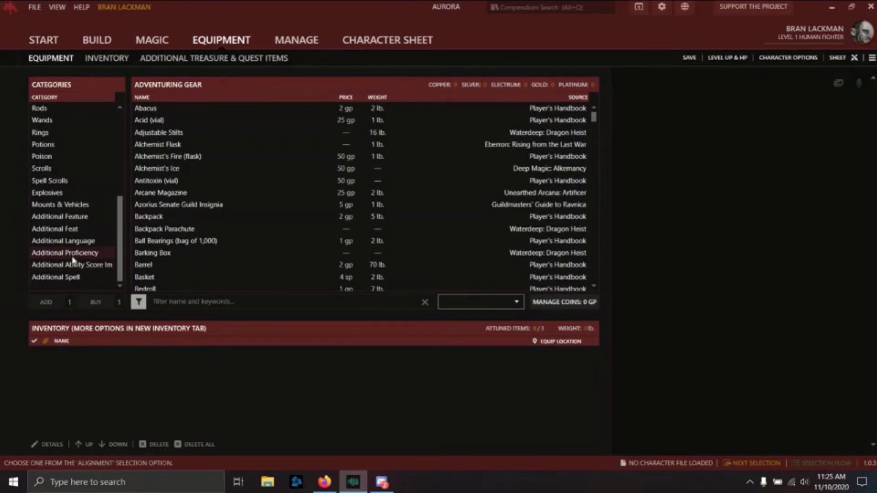
left_click(102, 253)
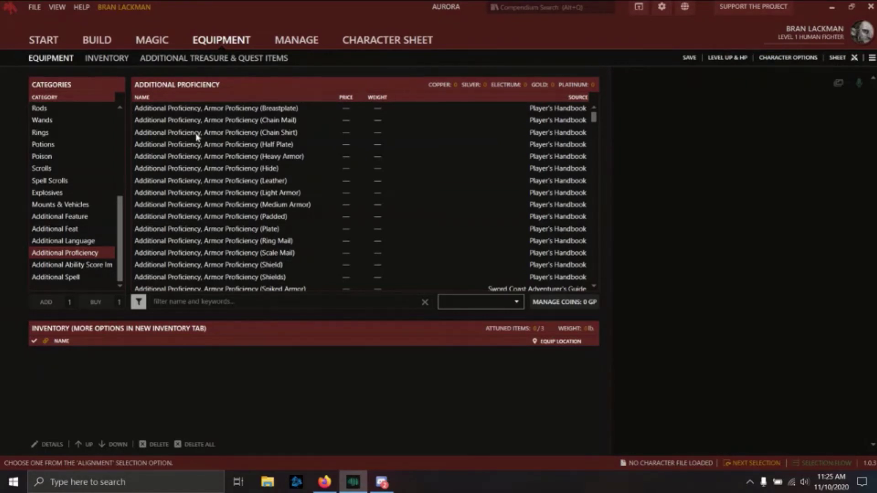
left_click(51, 181)
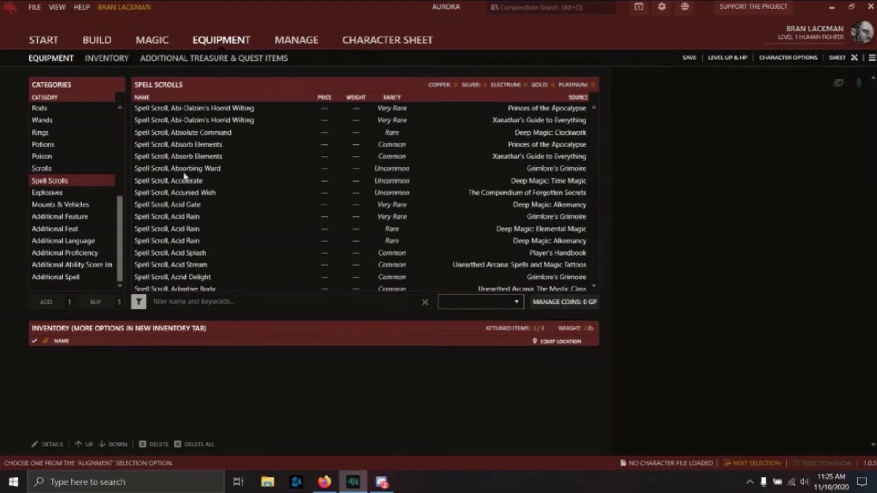
double_click(188, 169)
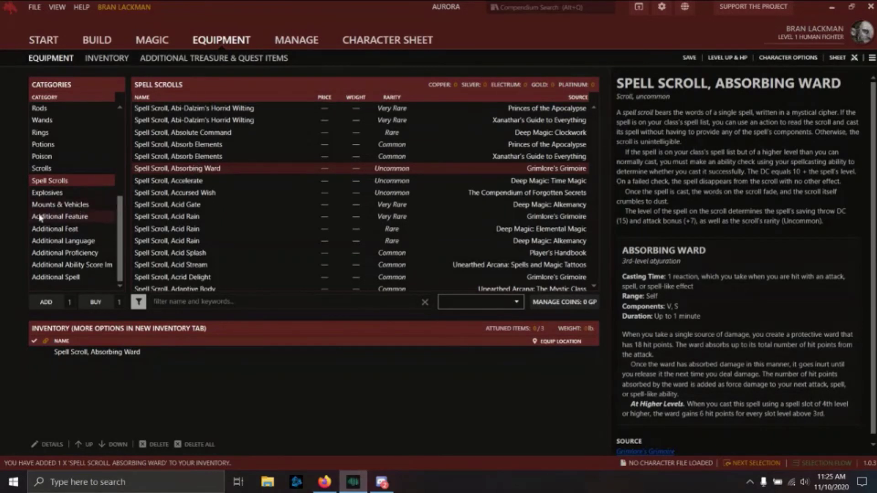
Step: Add a Breastplate from the Armor category to the inventory as the character's equipped armor
scroll(46, 213, "up", 5)
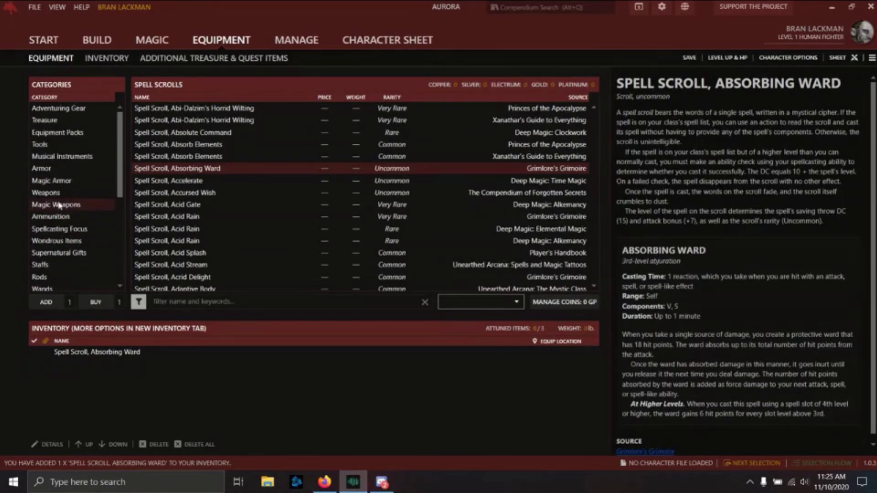
left_click(60, 171)
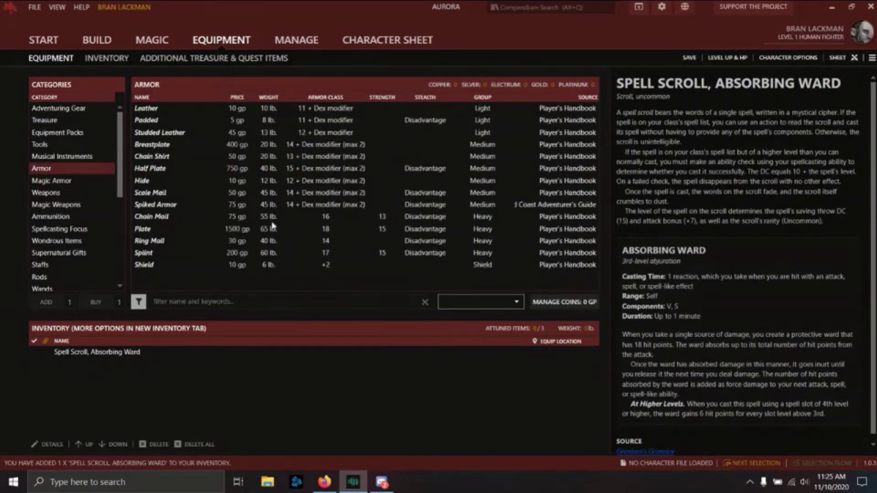
double_click(153, 144)
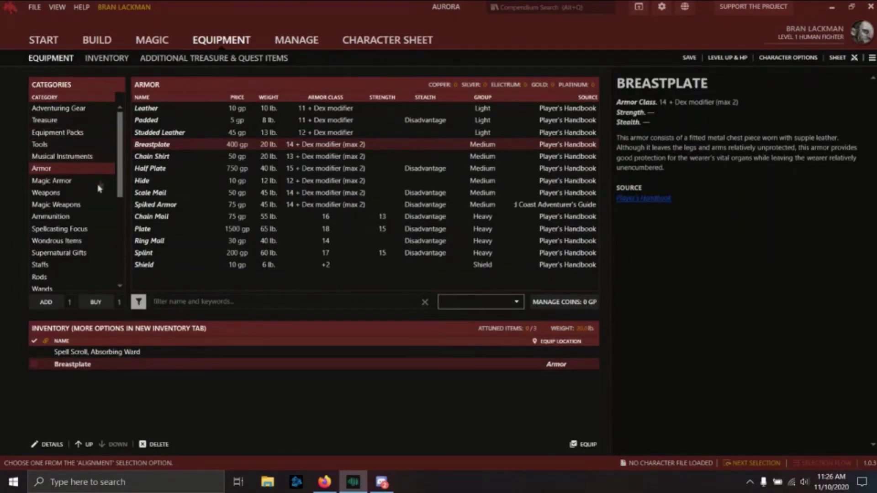
Step: Add a Battleaxe from the Weapons category, equipped in the primary hand, and include it in the character's attacks
left_click(93, 195)
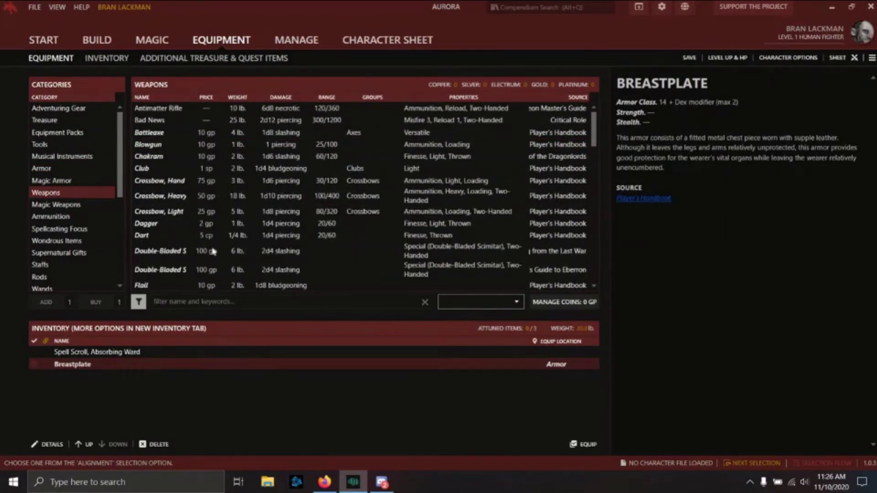
left_click(162, 133)
double_click(162, 134)
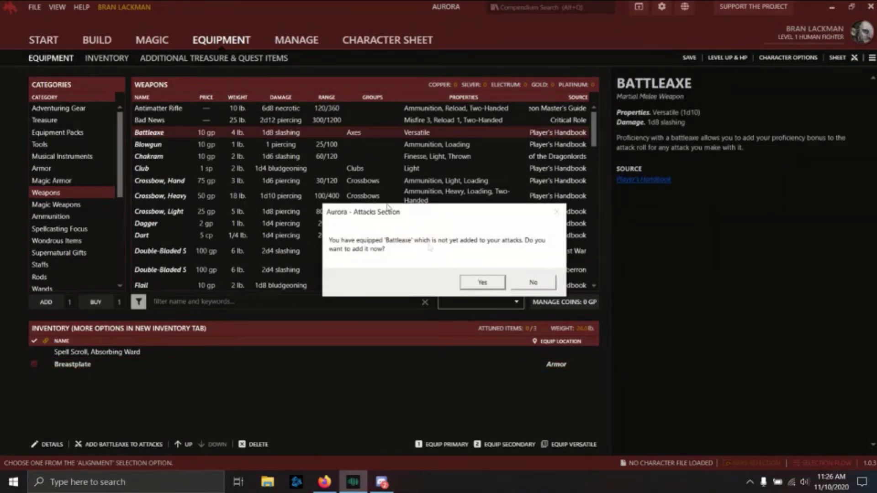
left_click(495, 284)
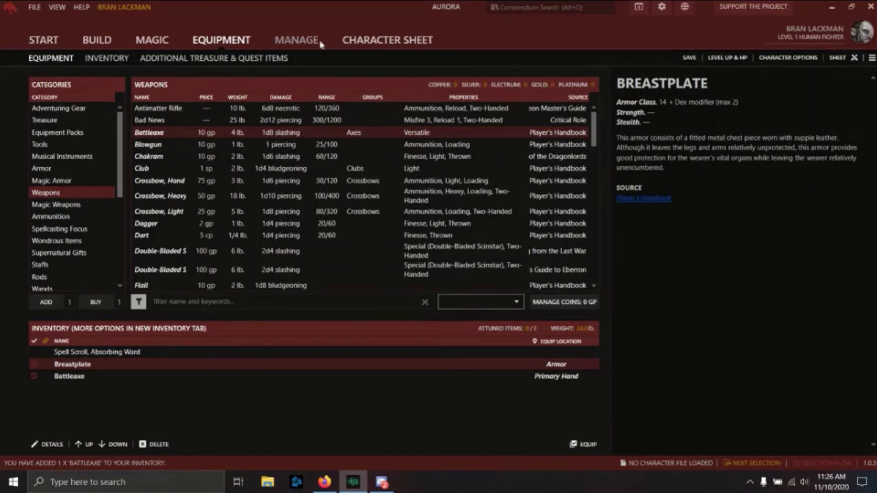
Step: Generate a character sheet preview and review its statistics, attacks, proficiencies and portrait page
left_click(387, 39)
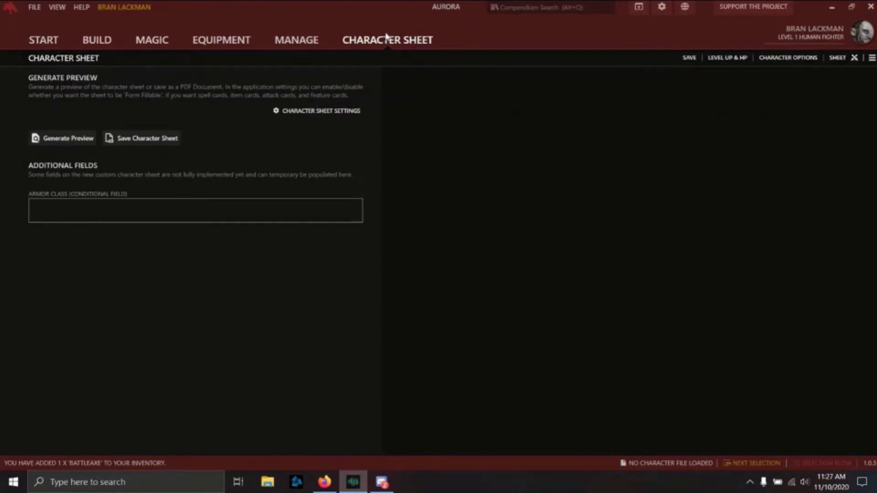
left_click(56, 144)
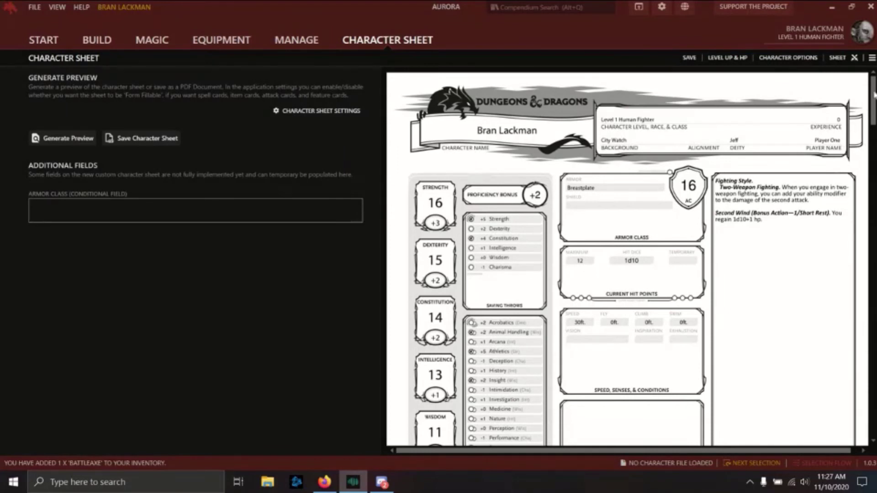
left_click_drag(874, 95, 874, 100)
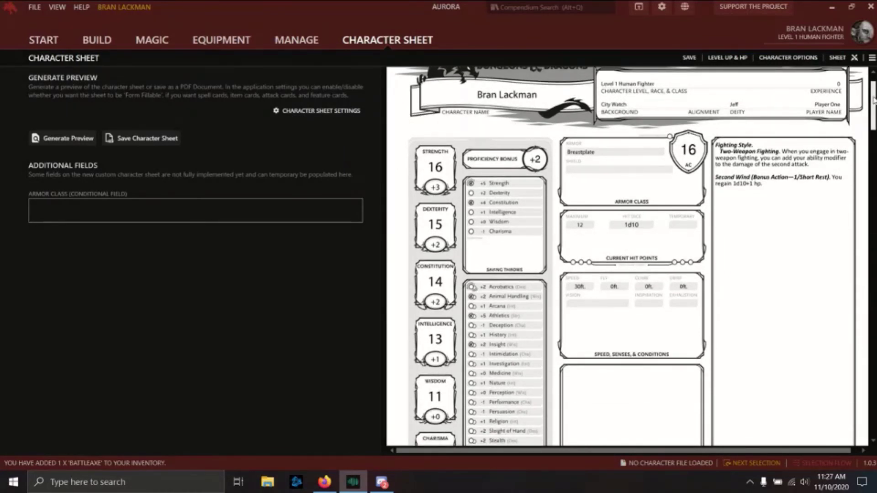
left_click_drag(874, 100, 874, 151)
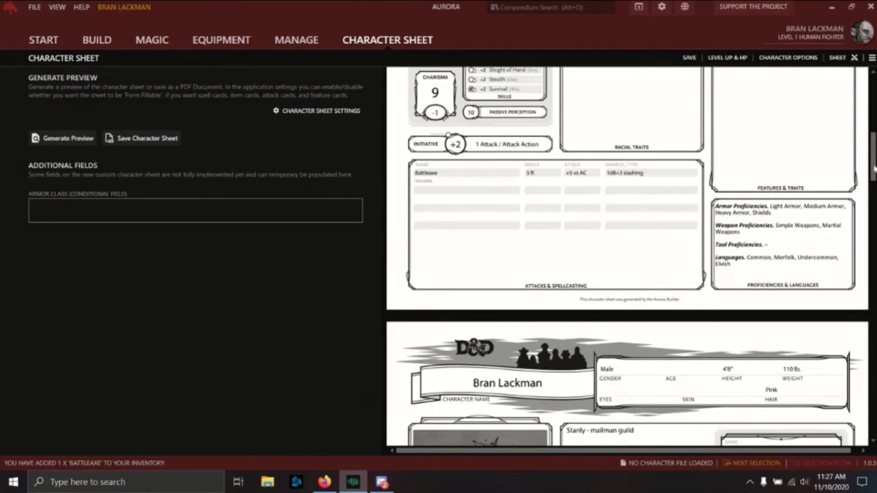
left_click_drag(874, 169, 874, 201)
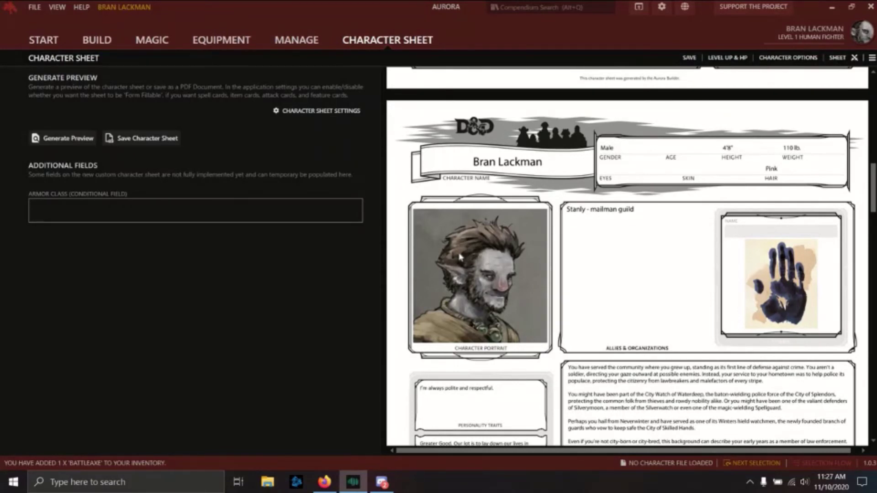
Step: Replace the character portrait with the "Lost things" image from the Downloads folder
left_click(858, 40)
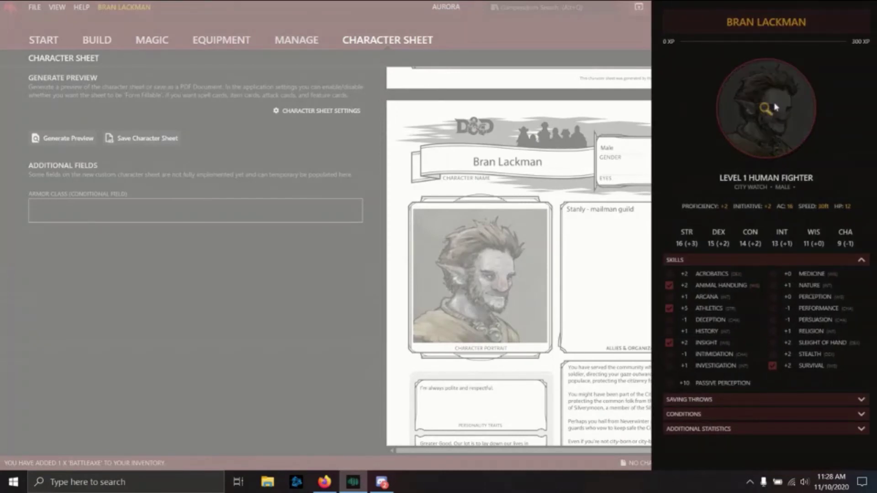
left_click(767, 109)
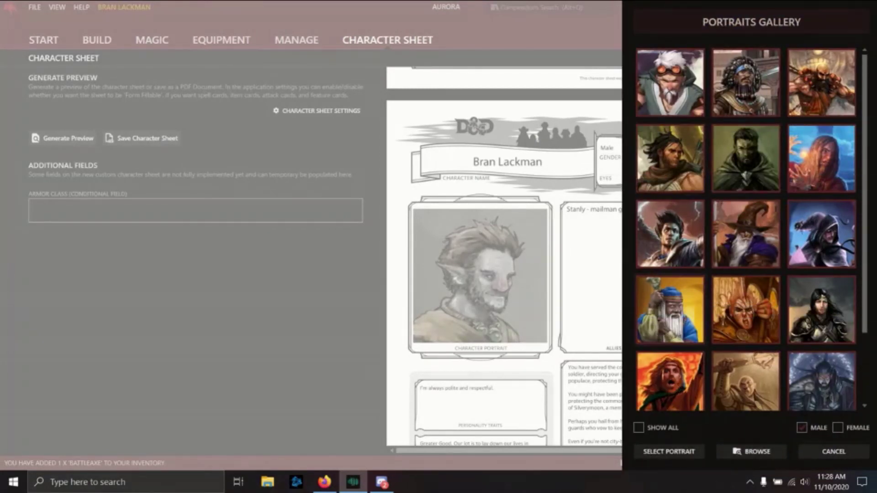
left_click(757, 452)
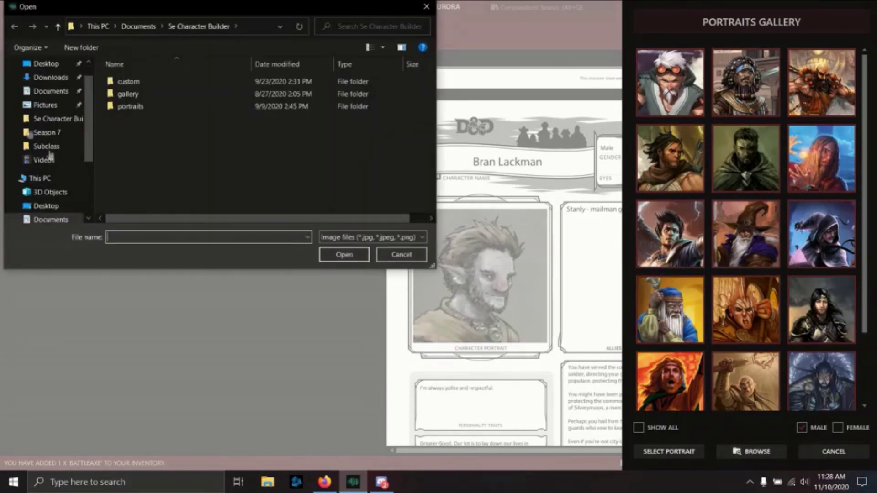
scroll(45, 91, "up", 1)
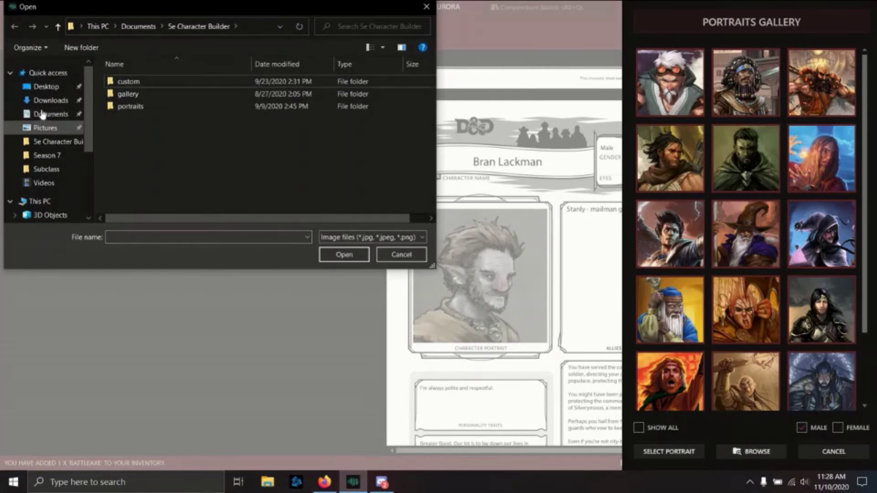
left_click(54, 103)
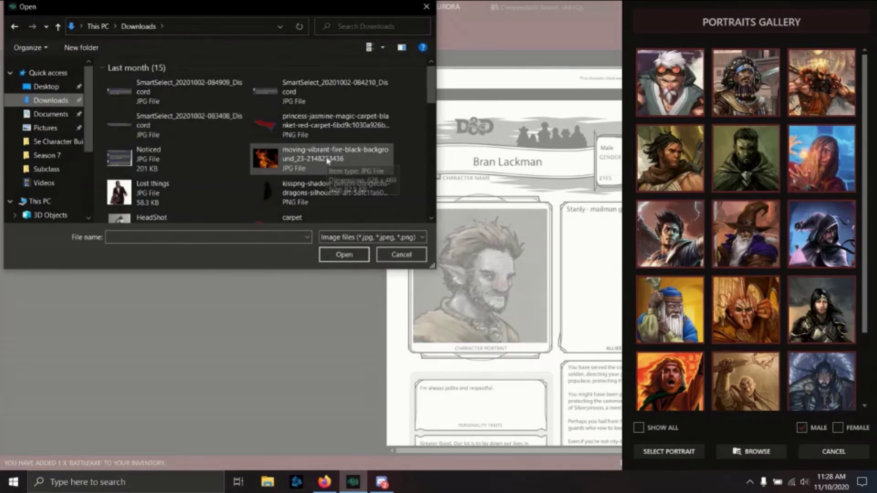
double_click(152, 201)
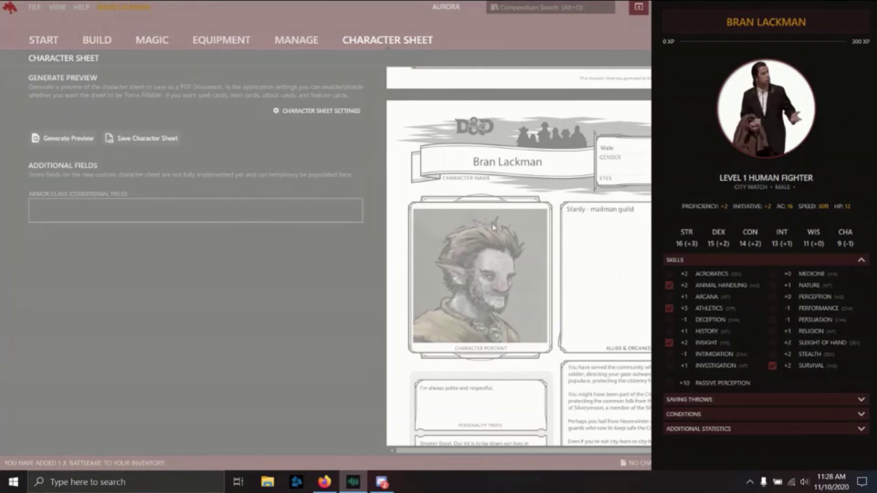
left_click(363, 269)
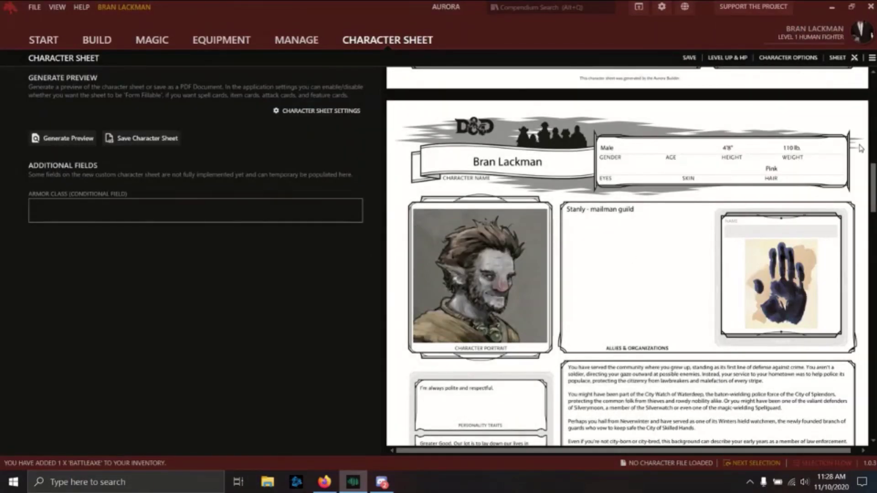
Step: Regenerate the character sheet preview and examine the portrait, background, trinket, equipment and notes pages
left_click(77, 143)
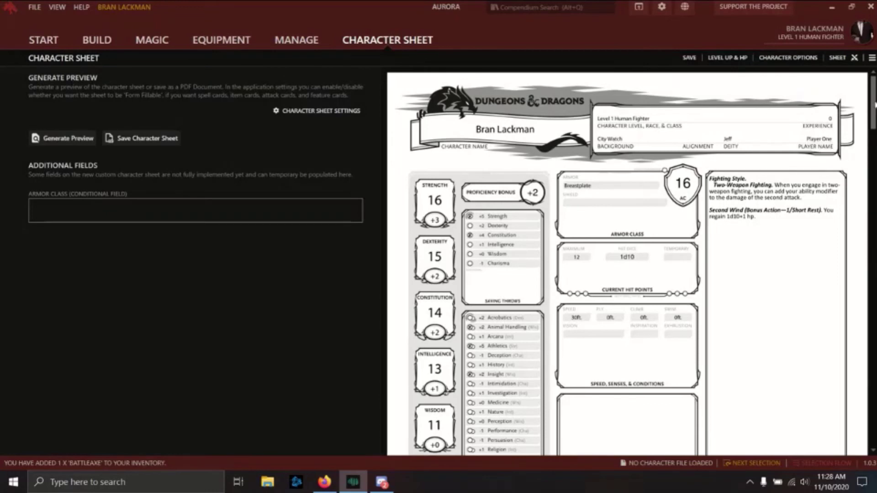
left_click_drag(875, 104, 874, 194)
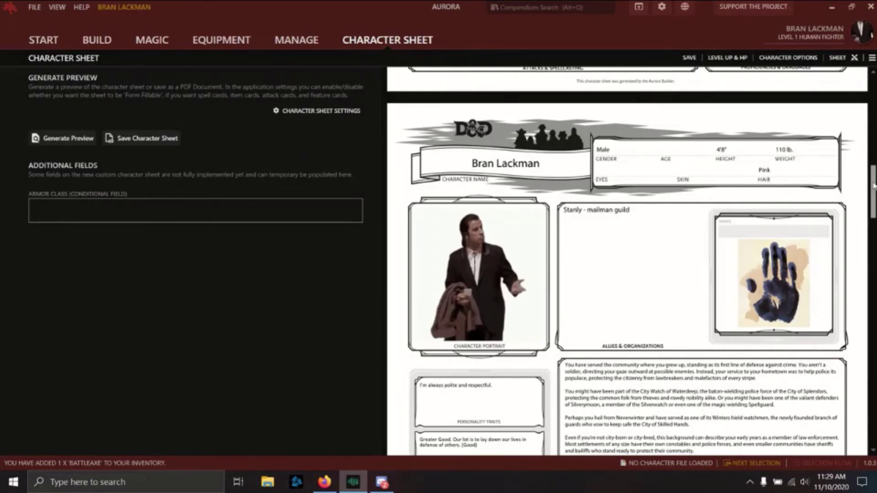
scroll(628, 261, "down", 5)
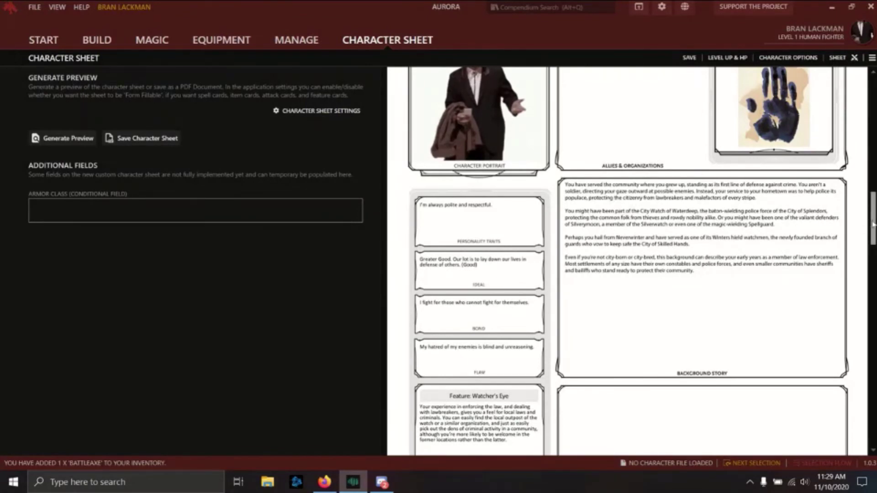
scroll(873, 227, "down", 3)
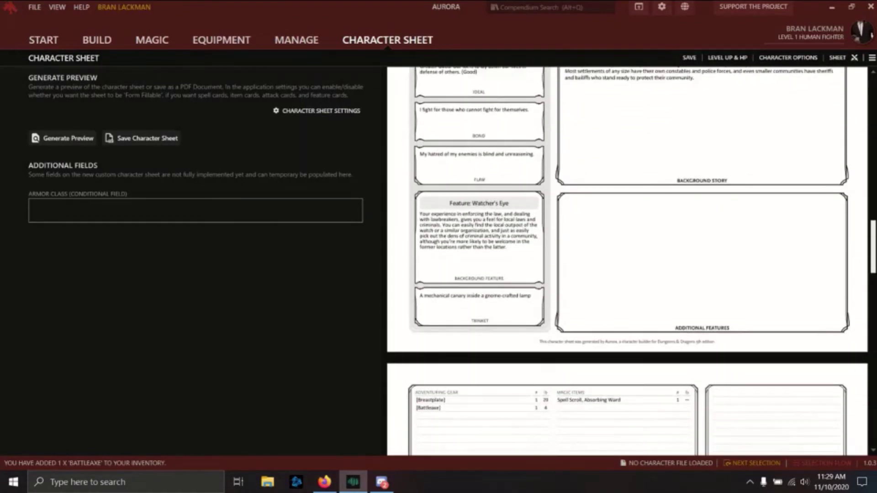
scroll(872, 247, "down", 2)
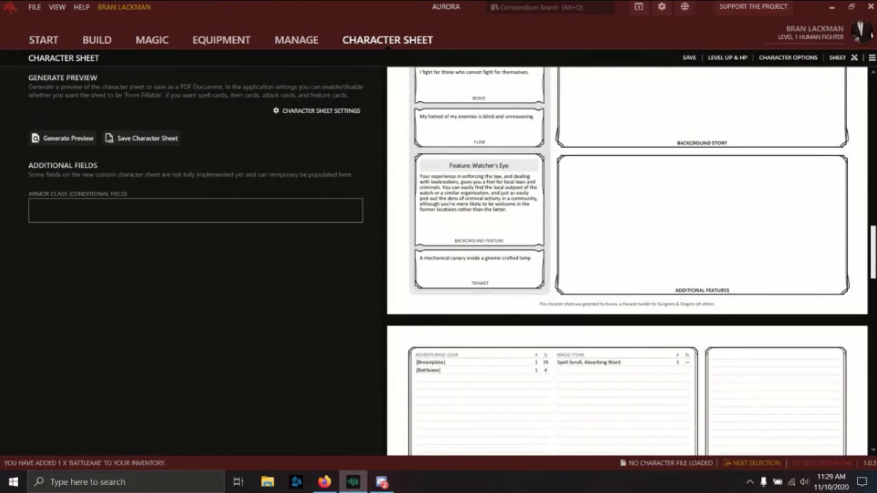
scroll(617, 203, "down", 3)
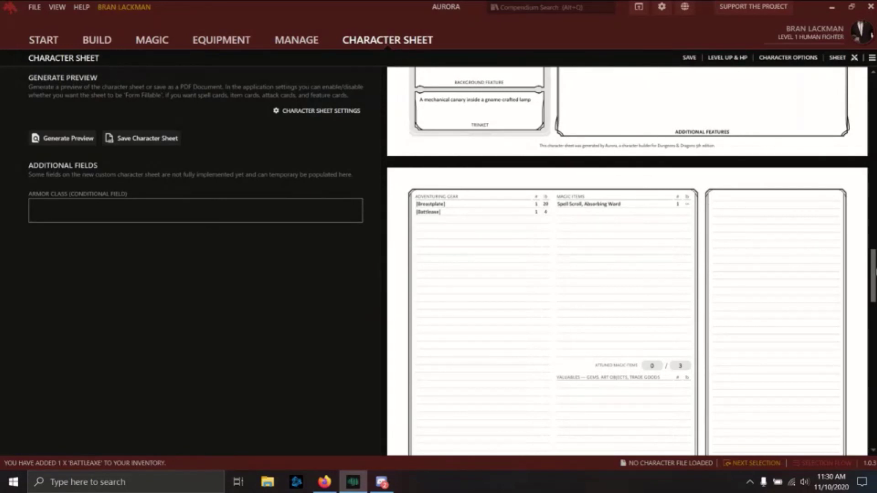
left_click_drag(875, 273, 874, 366)
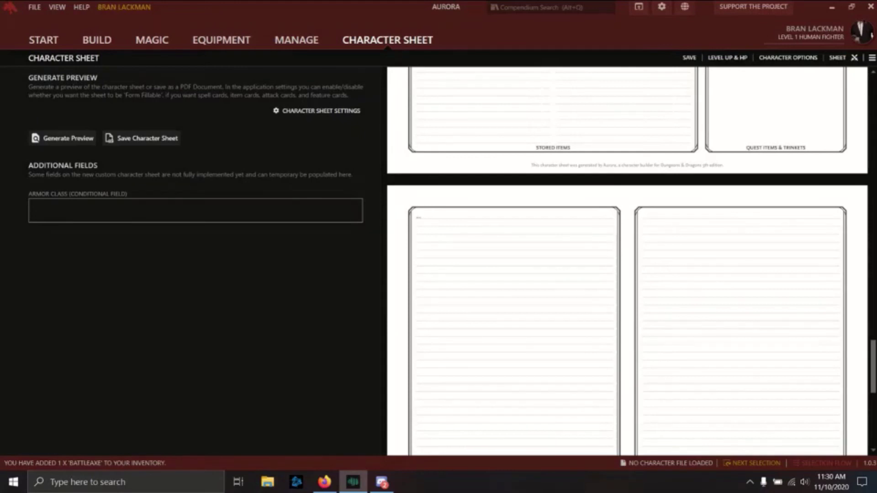
left_click_drag(874, 367, 873, 123)
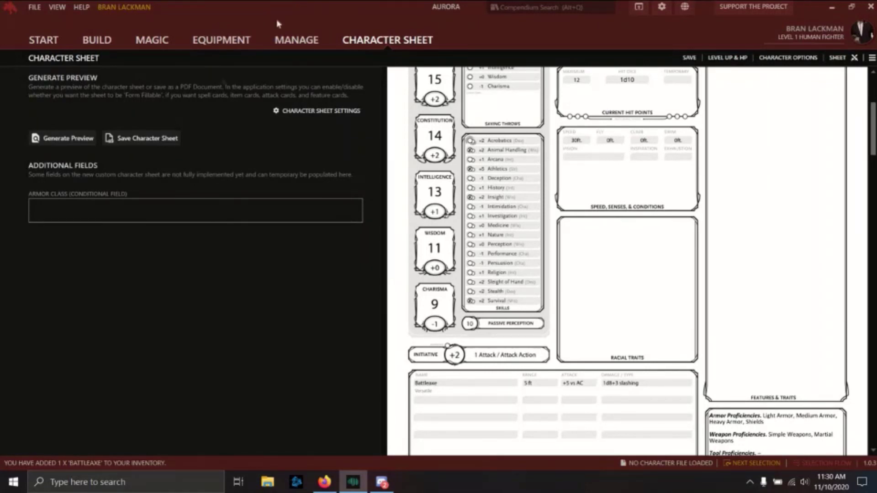
Step: Save the character sheet as a PDF in the 5e Character Builder folder under the suggested file name
left_click(169, 139)
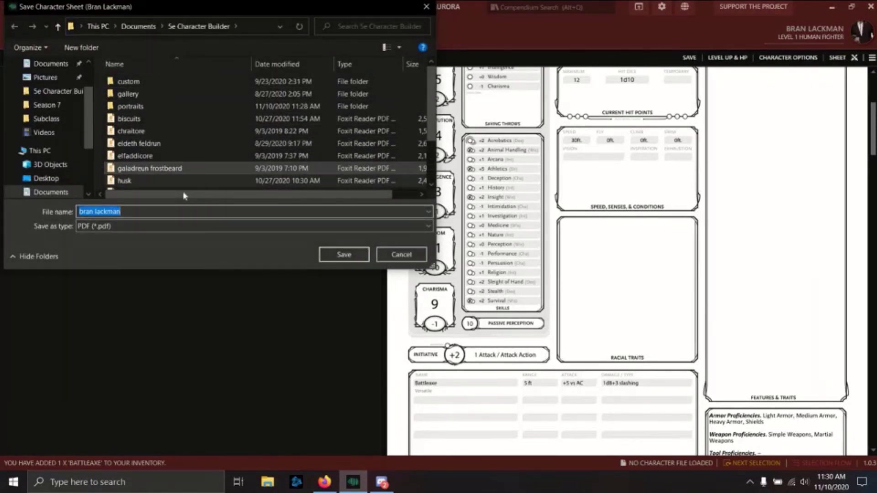
key("Return")
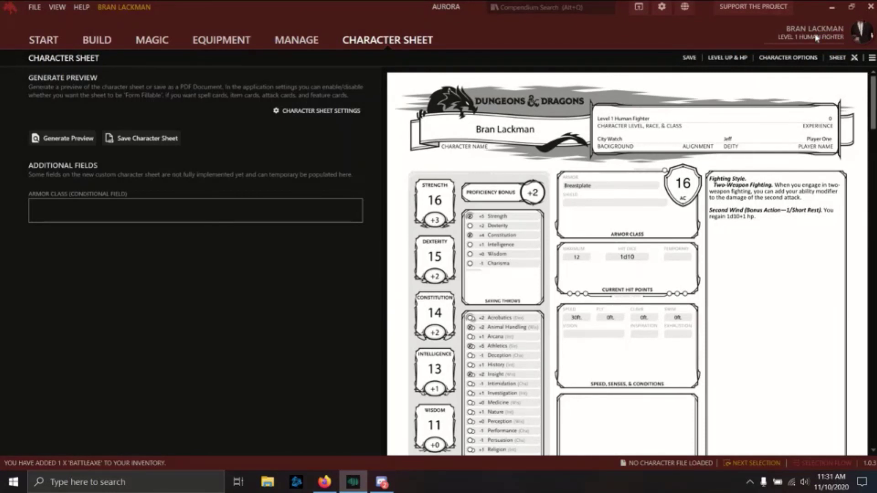
Step: Save the character file to the Characters group with its suggested file name, closing the opened PDF
left_click(689, 58)
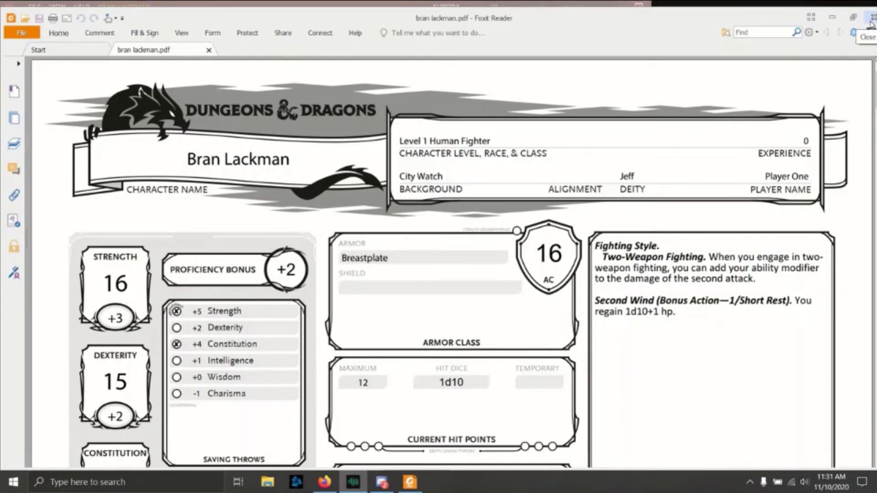
left_click(872, 19)
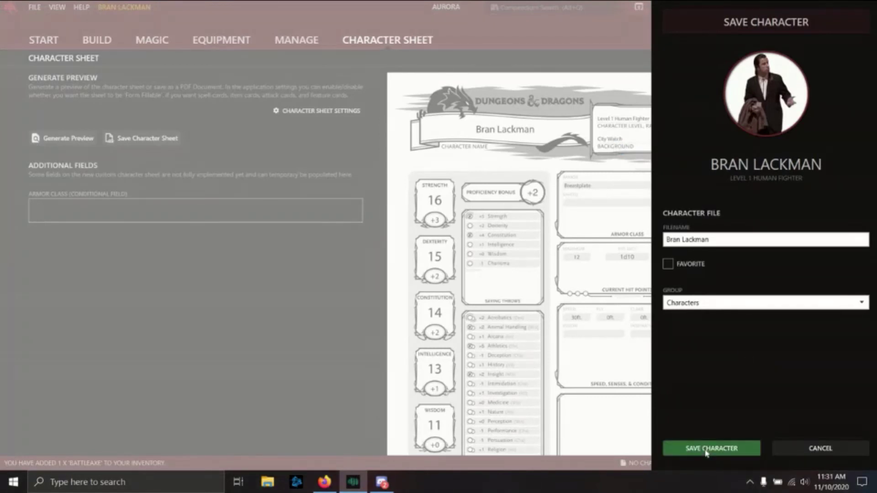
left_click(706, 450)
key("Return")
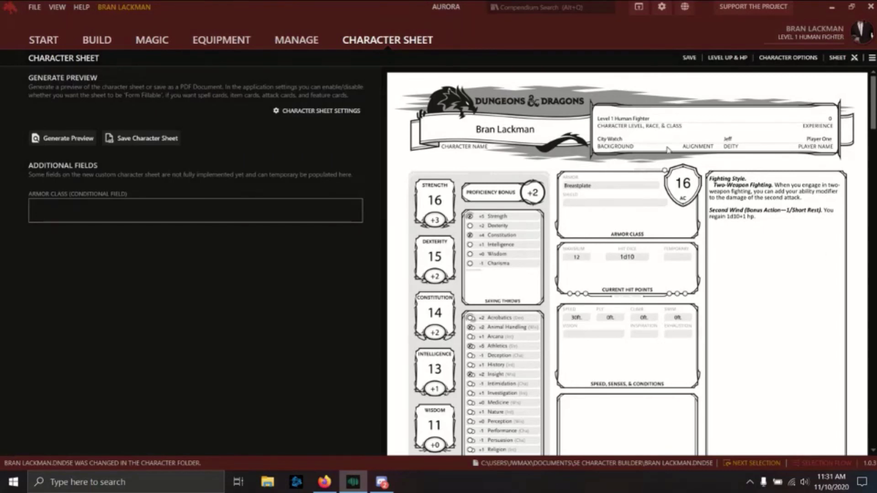
Step: Raise the character to level 4, adding multiclass slots at levels 2 and 3 and a second Fighter level
left_click(729, 60)
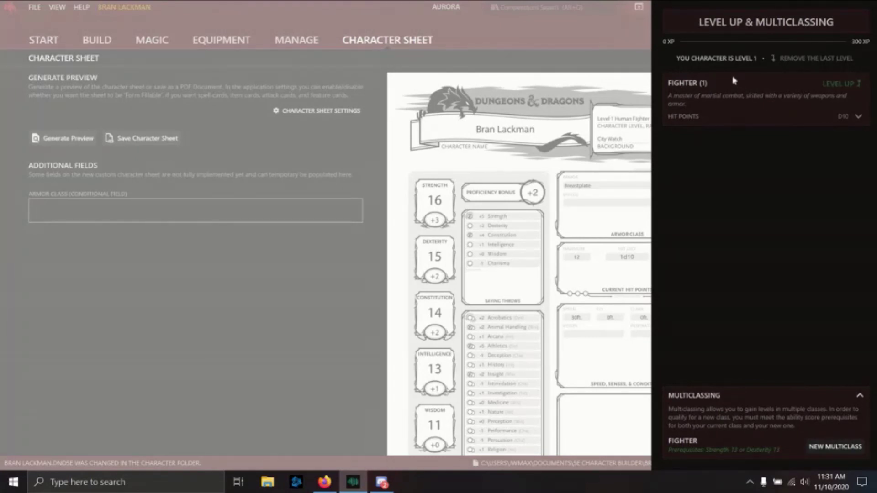
left_click(833, 88)
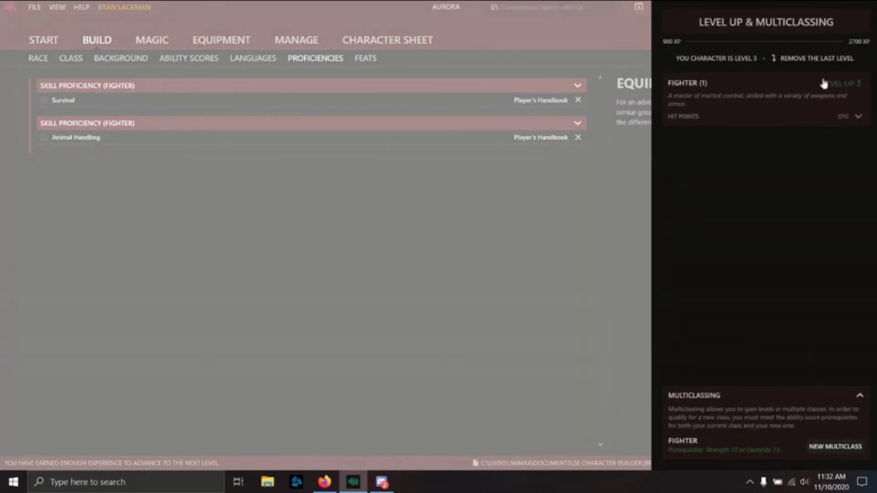
left_click(827, 84)
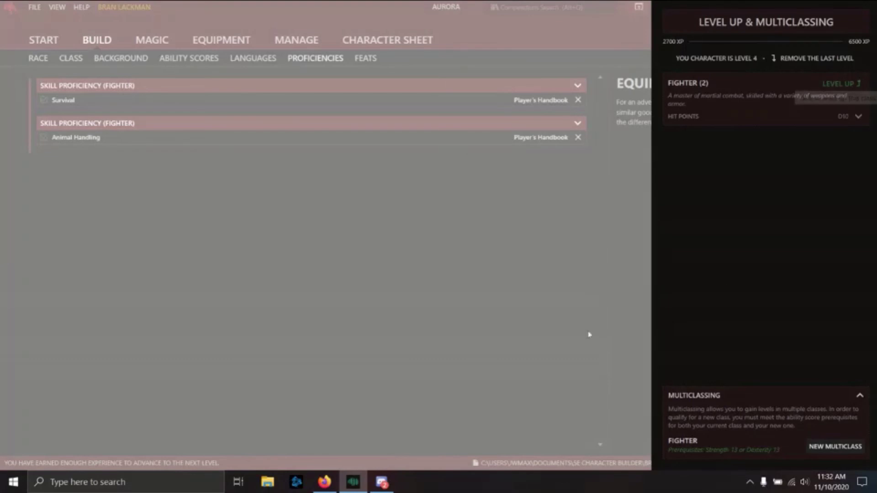
left_click(38, 167)
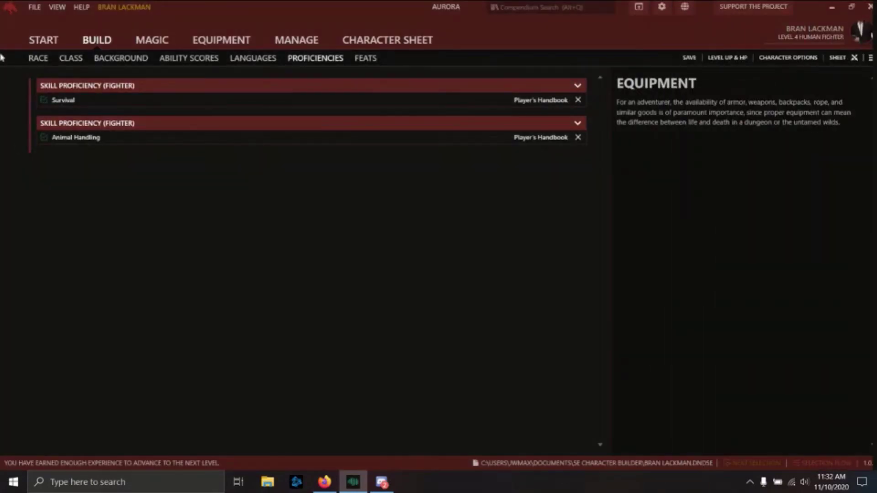
Step: Choose Artificer (Eberron: Rising from the Last War) as the level 2 multiclass and Blood Hunter (2020) with Blood Curse of Binding for level 3
left_click(71, 59)
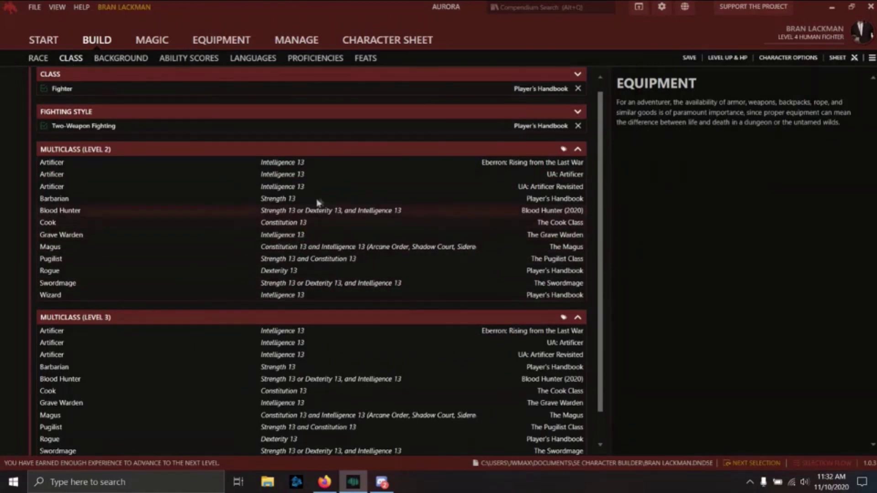
left_click(289, 165)
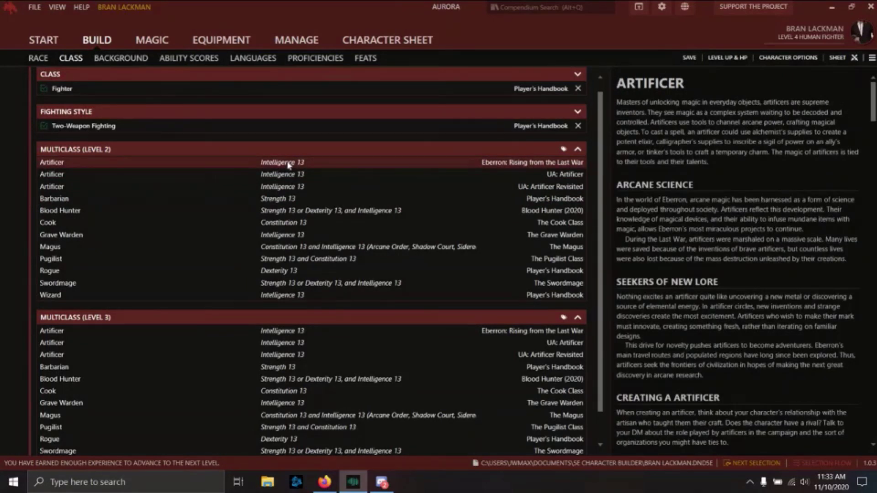
double_click(289, 165)
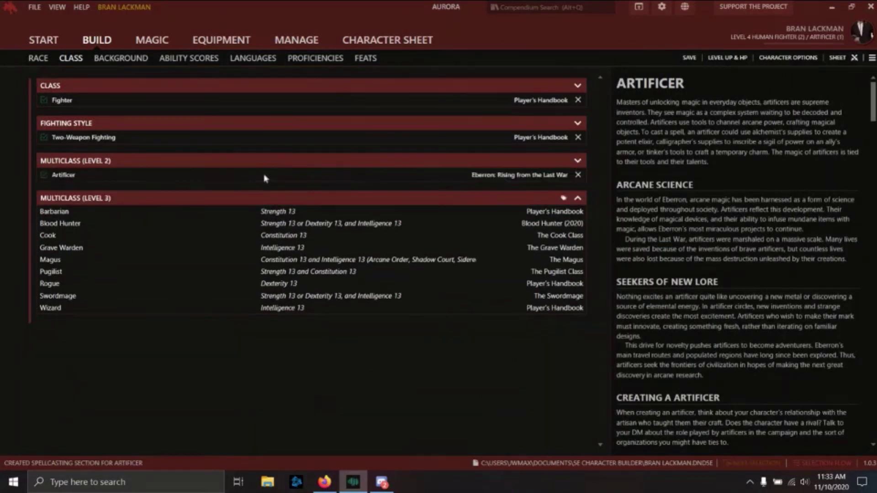
double_click(74, 226)
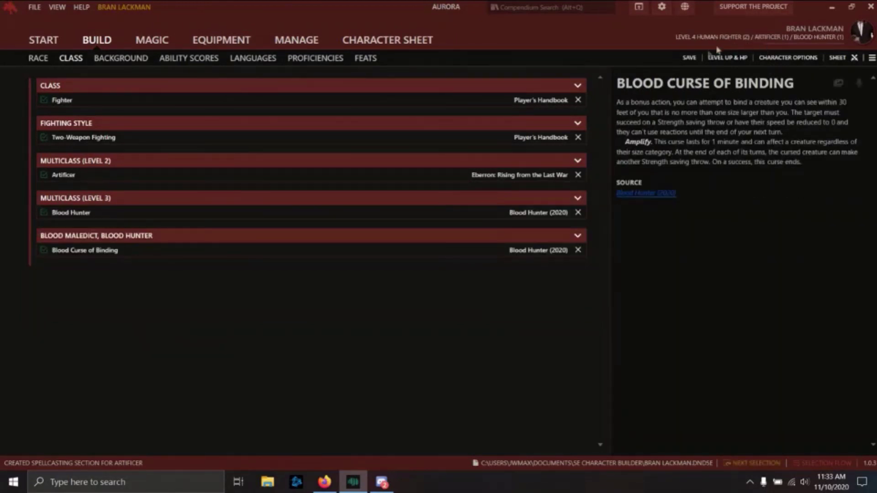
Step: Save the multiclassed character to the Characters group, replacing the existing character file
left_click(692, 58)
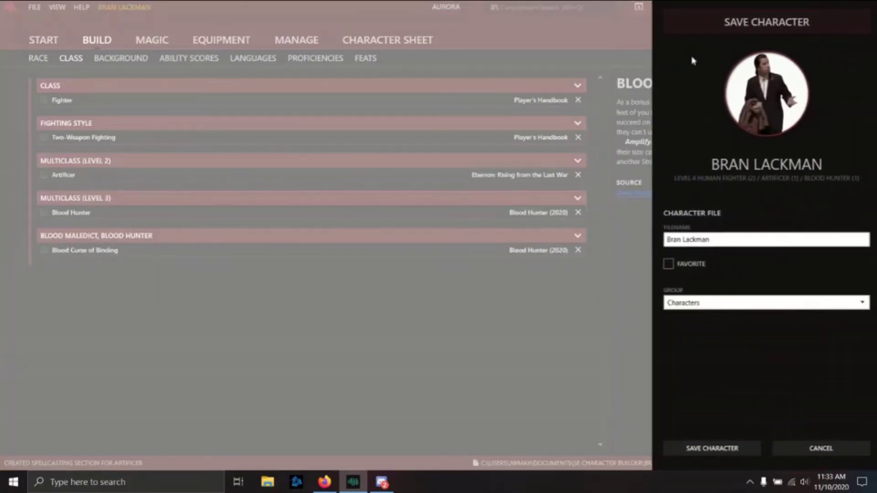
key("Return")
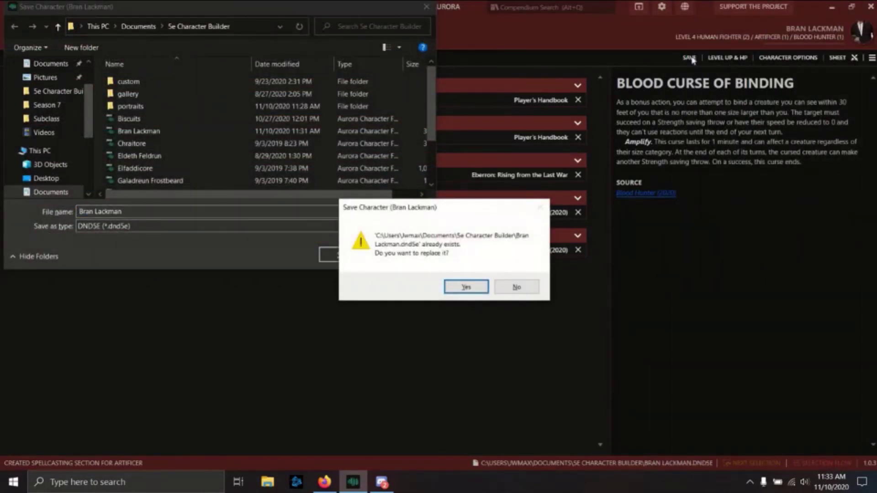
key("Return")
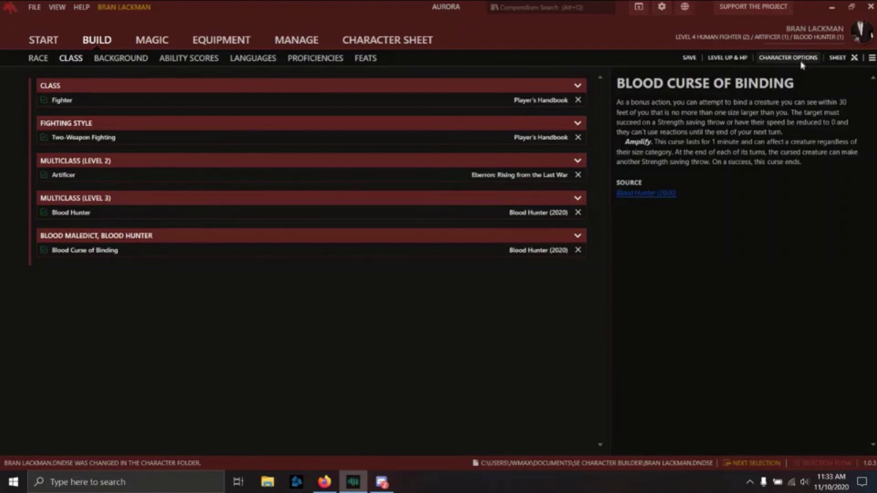
Step: Regenerate the character sheet preview and examine the class features, portrait, inventory and Artificer spellcasting pages
left_click(372, 41)
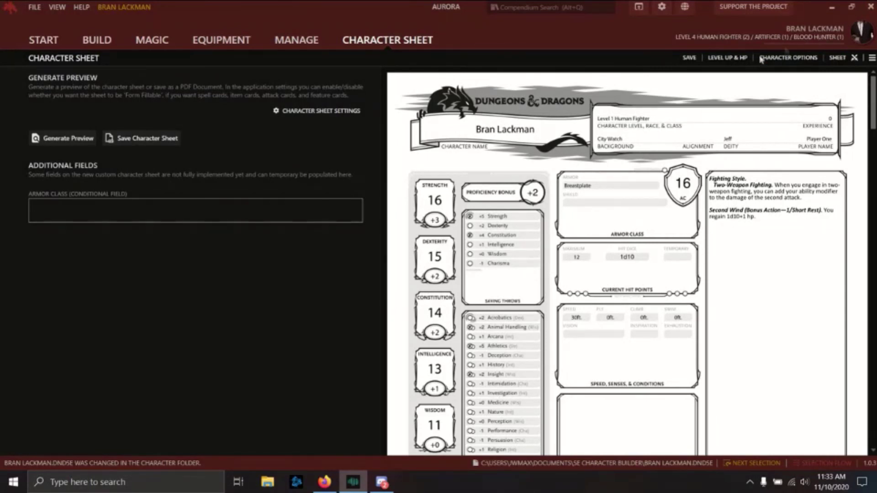
left_click(69, 139)
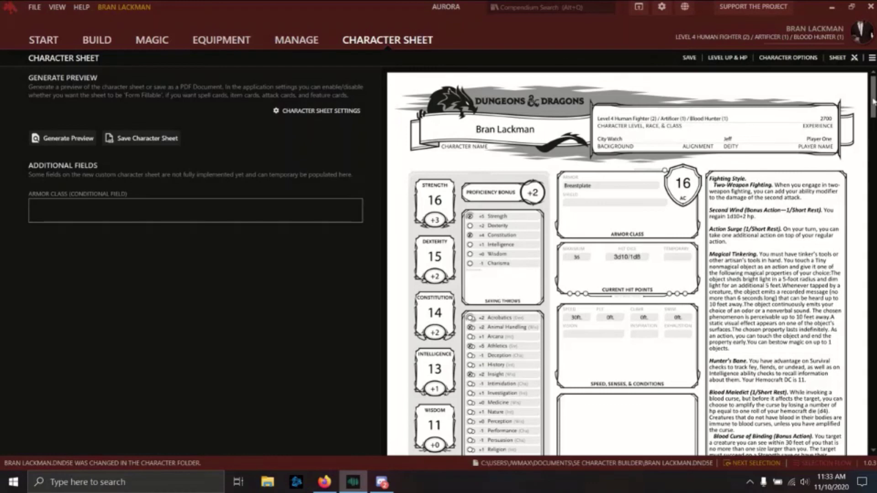
scroll(873, 101, "down", 2)
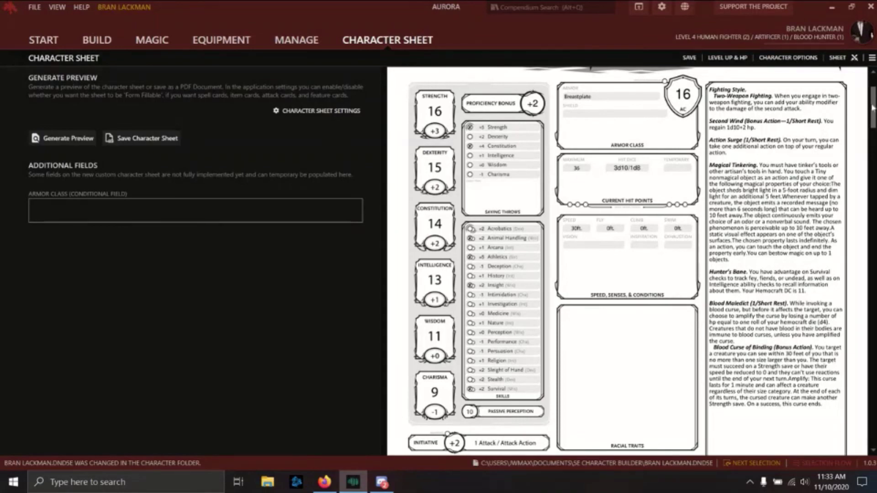
scroll(874, 119, "down", 3)
scroll(874, 137, "down", 10)
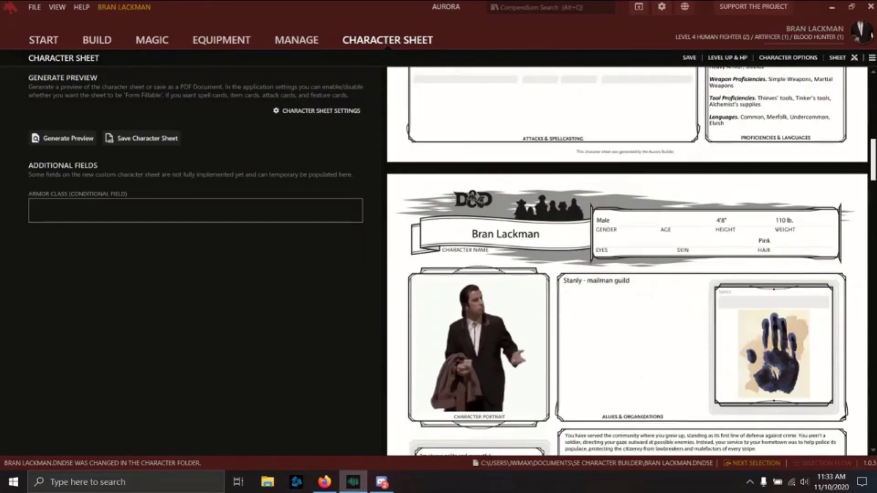
scroll(627, 260, "down", 10)
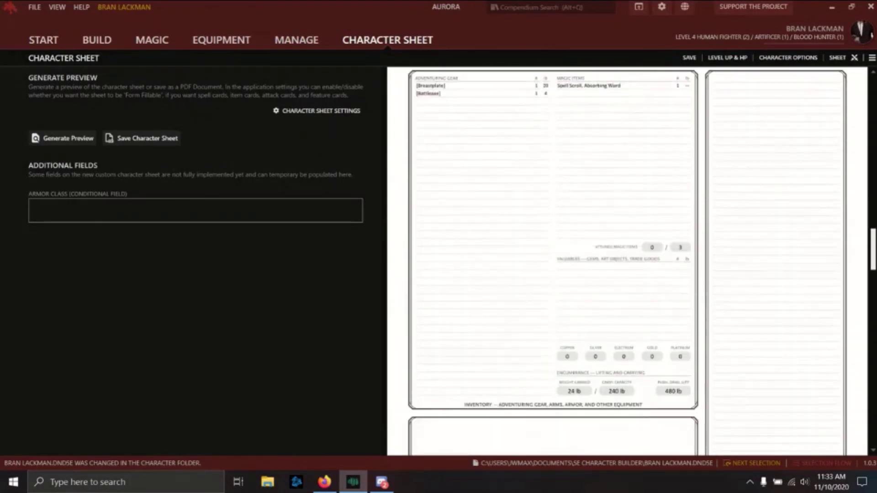
scroll(784, 345, "down", 8)
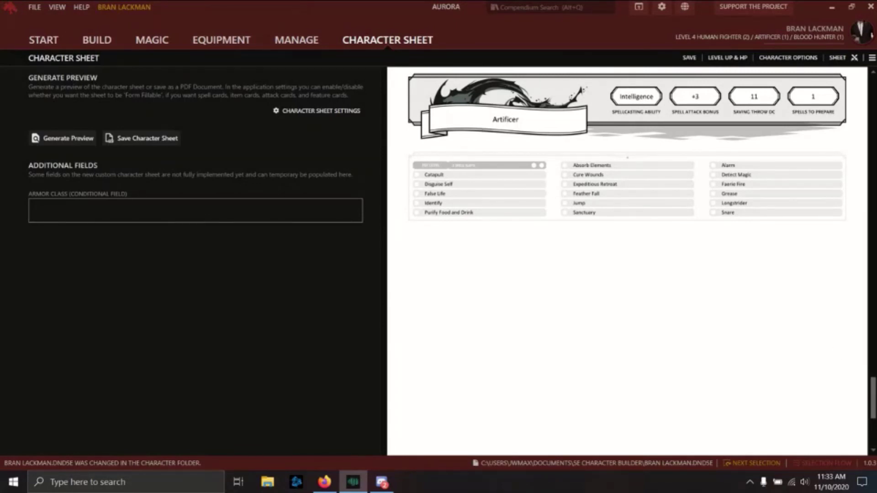
left_click_drag(873, 410, 863, 101)
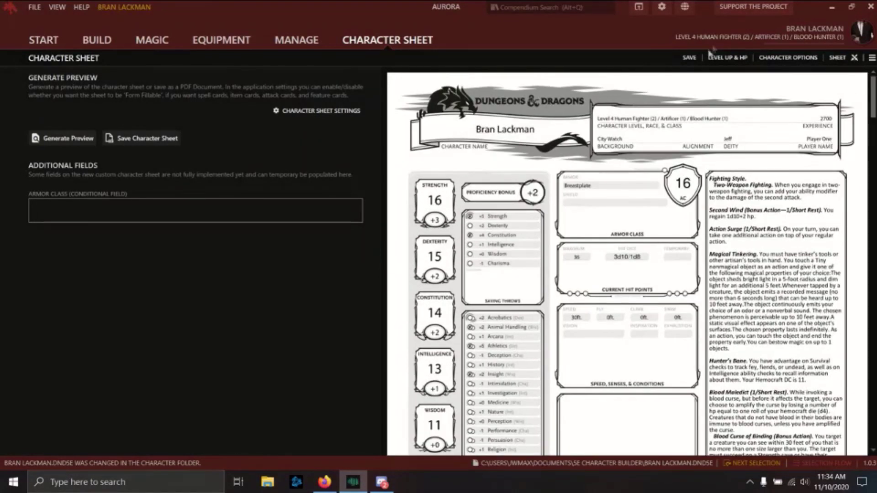